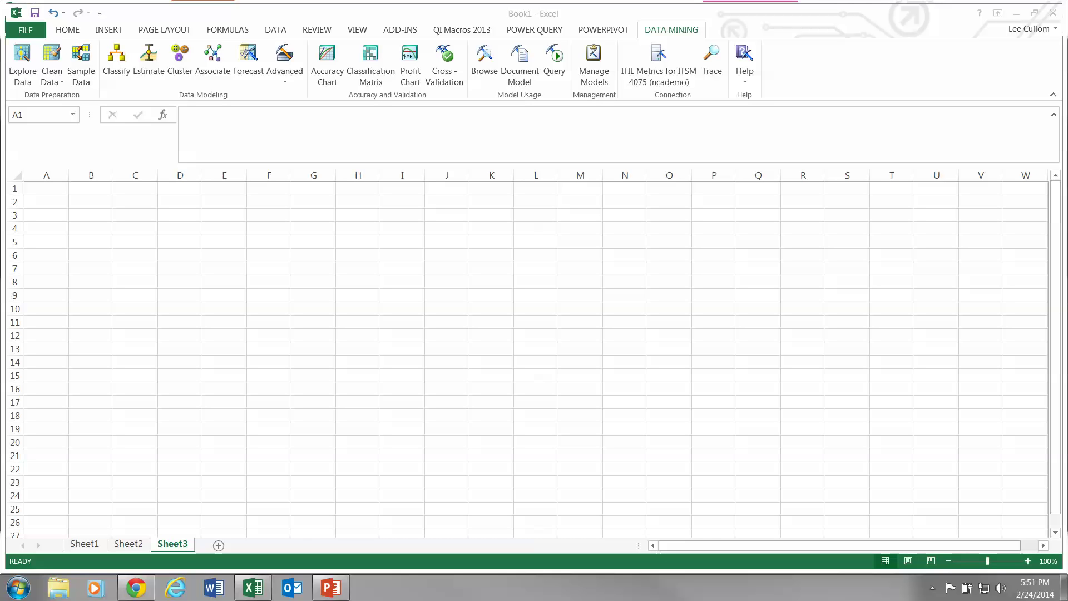
- Insert a PivotTable report at cell A2 from the existing "ncademo ITIL Metrics Sample Data Incident Management Cube" connection
left_click(46, 202)
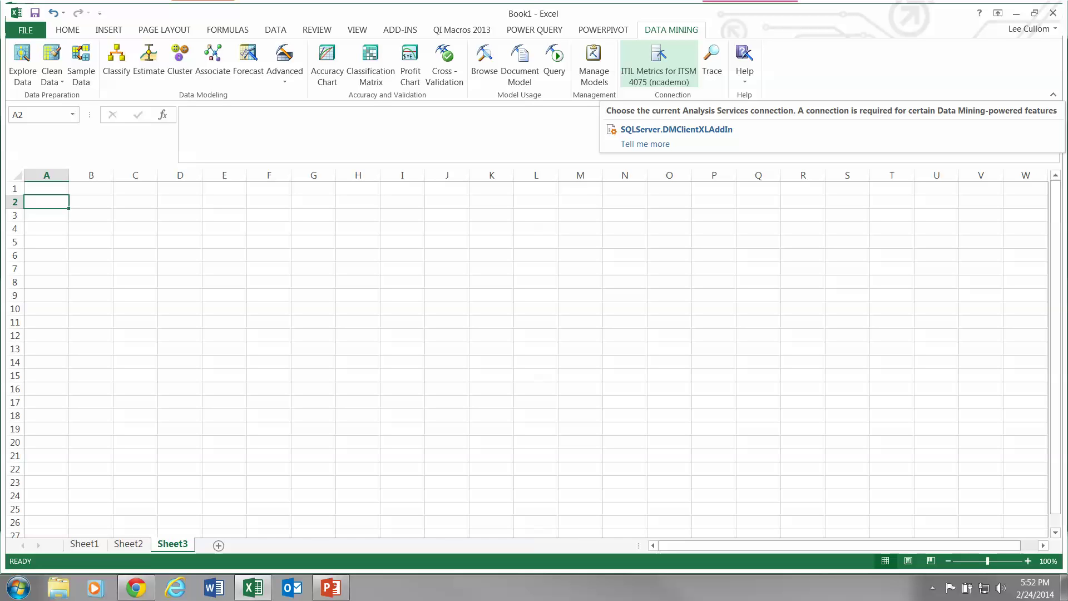
left_click(275, 29)
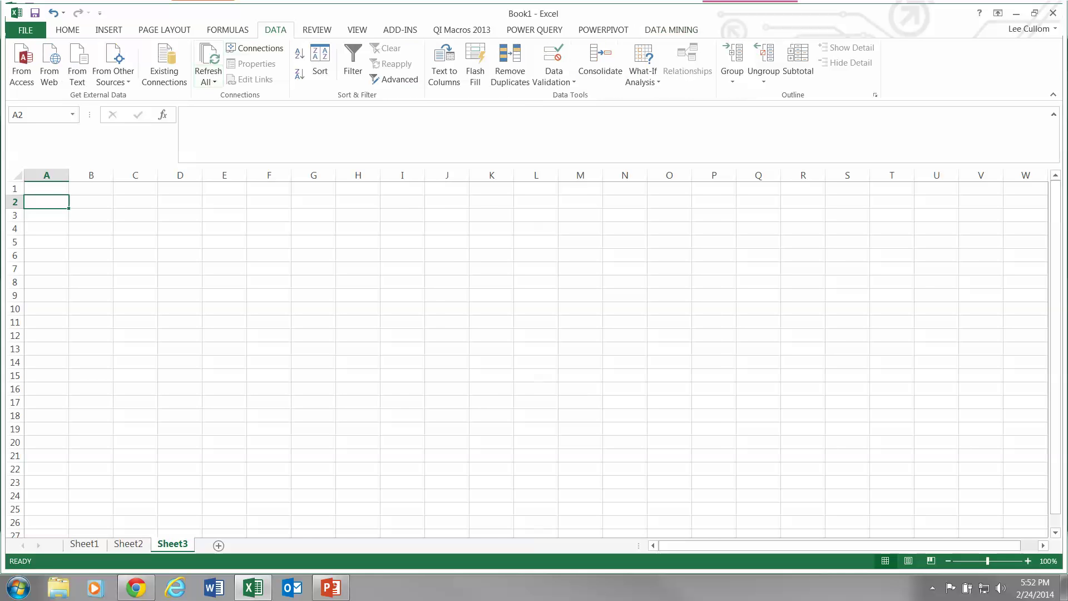
left_click(165, 64)
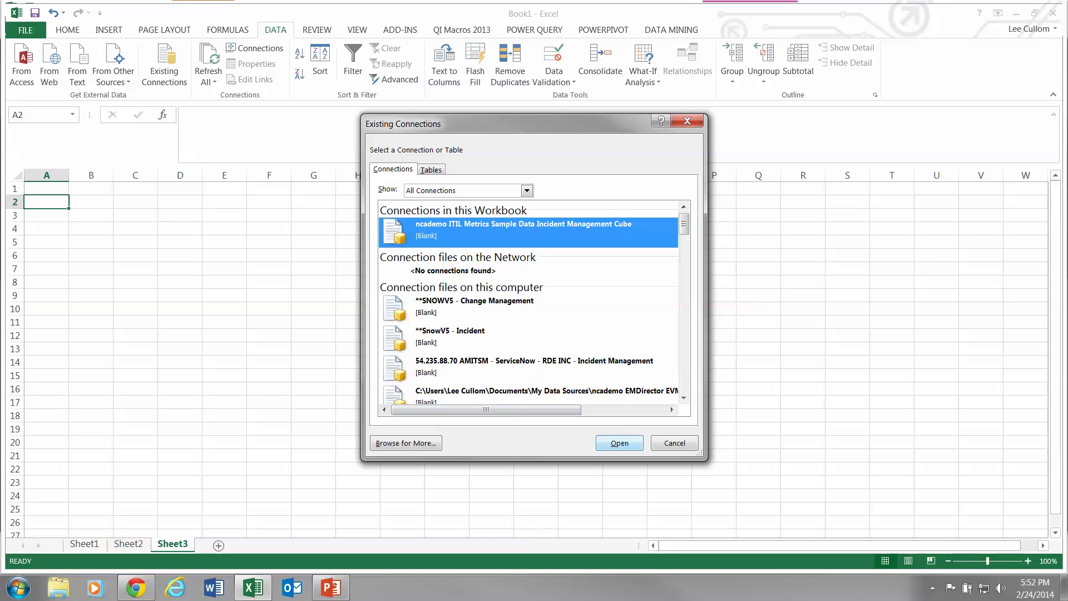
left_click(619, 442)
left_click(641, 320)
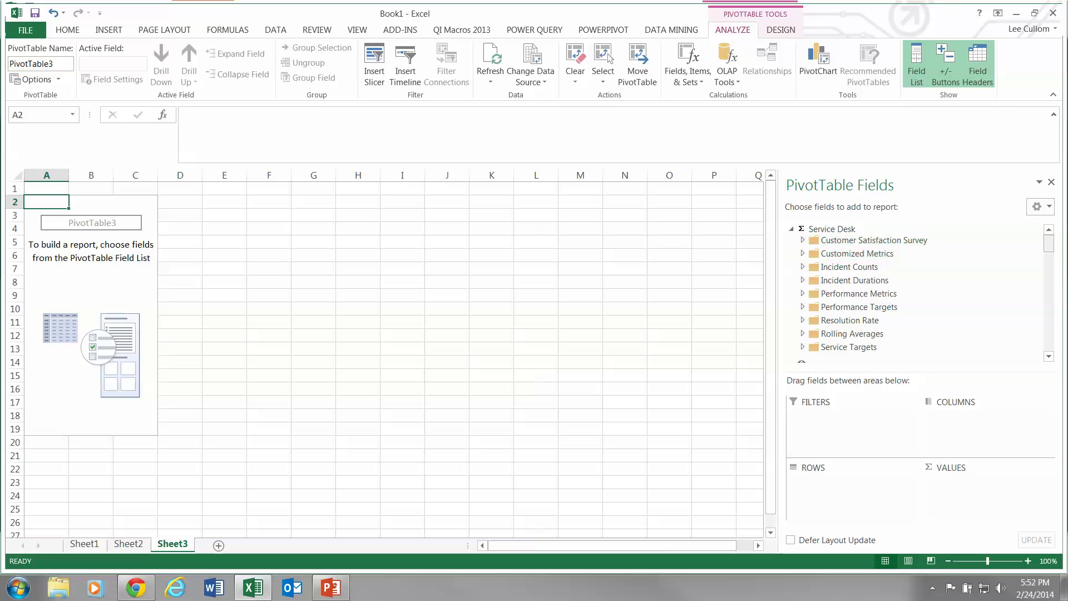
mouse_move(1049, 243)
left_mouse_down()
mouse_move(1048, 343)
mouse_move(1048, 244)
left_mouse_up()
left_click(671, 29)
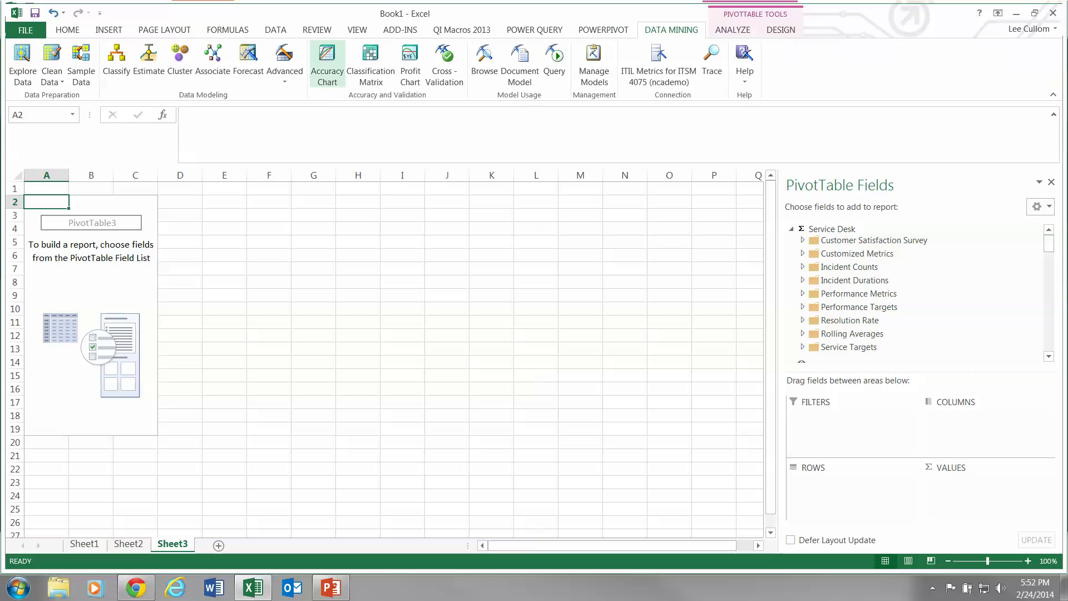
left_click(284, 64)
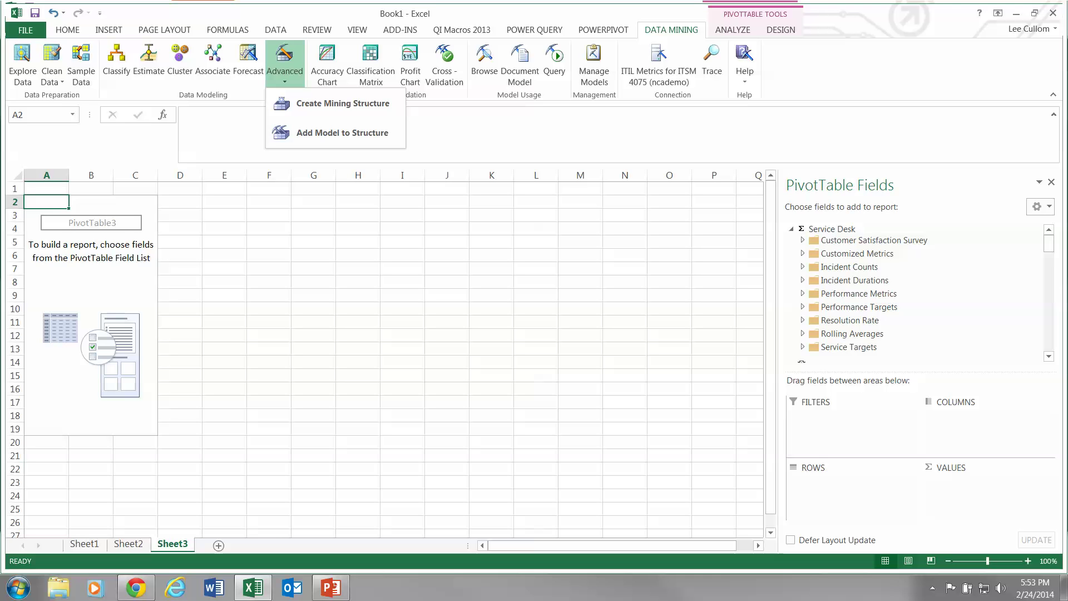
key("Escape")
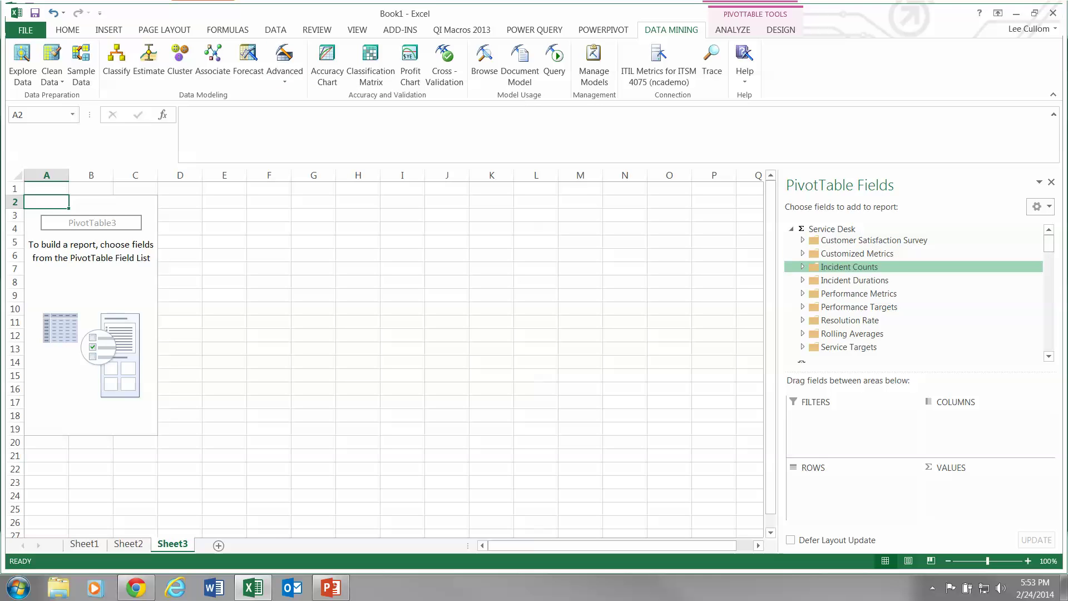
- Add the Total Incidents measure from the Incident Counts folder to the pivot table's values
left_click(849, 266)
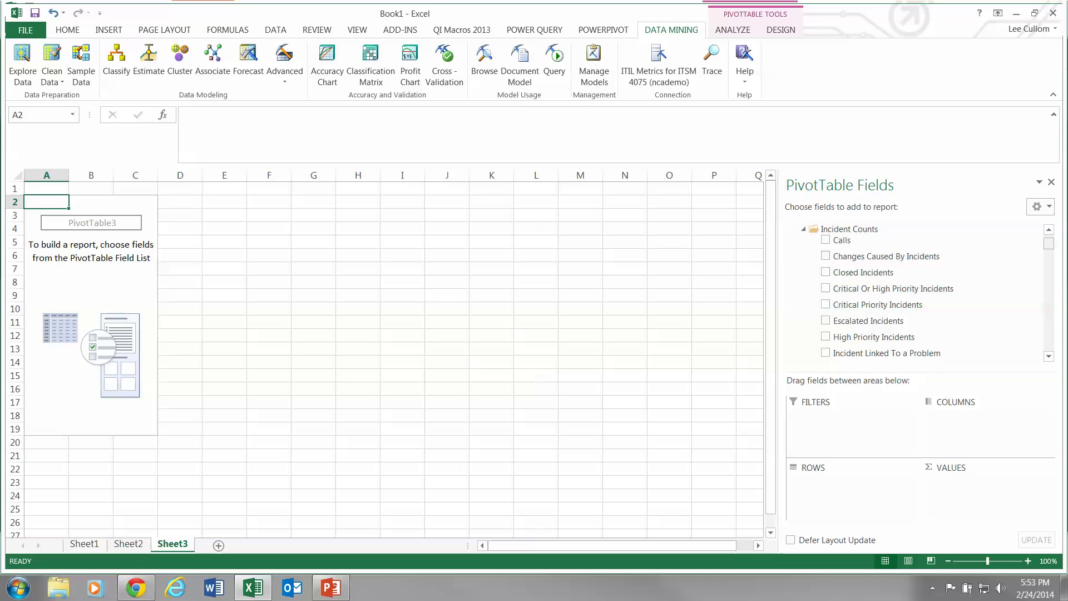
left_click_drag(1049, 244, 1048, 293)
left_click(826, 263)
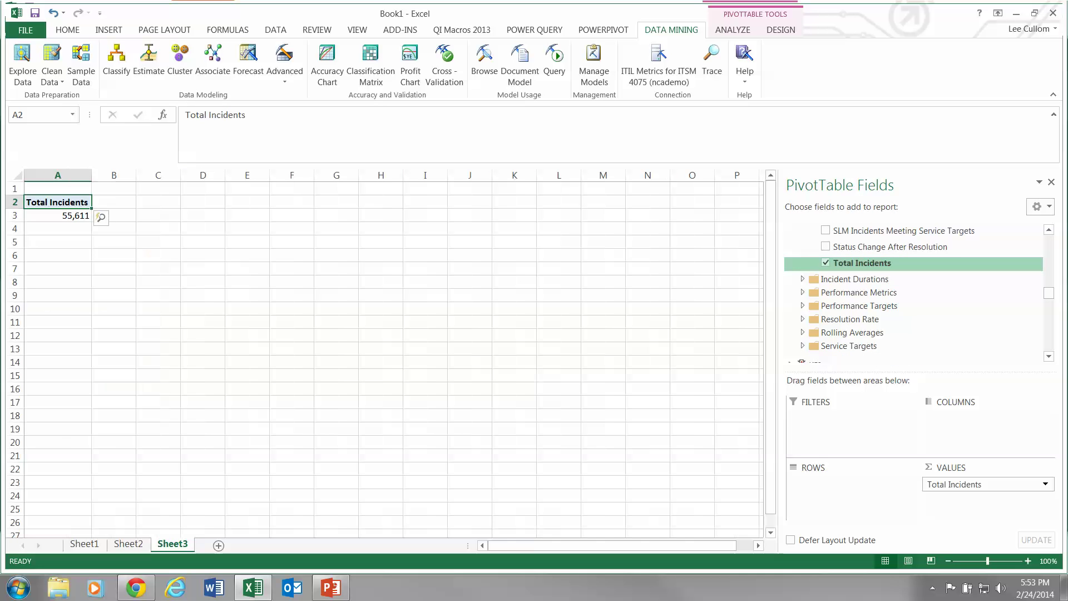
- Add the Priority field from the Service Desk's Incident Request Information folder as a report filter
scroll(889, 292, "down", 5)
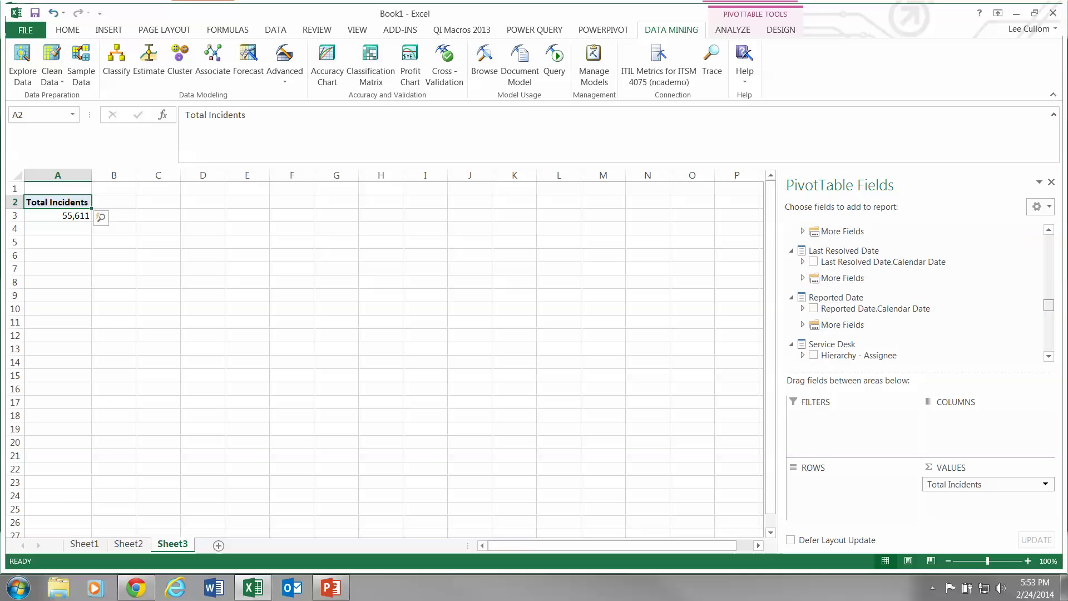
scroll(917, 292, "down", 3)
scroll(926, 293, "down", 1)
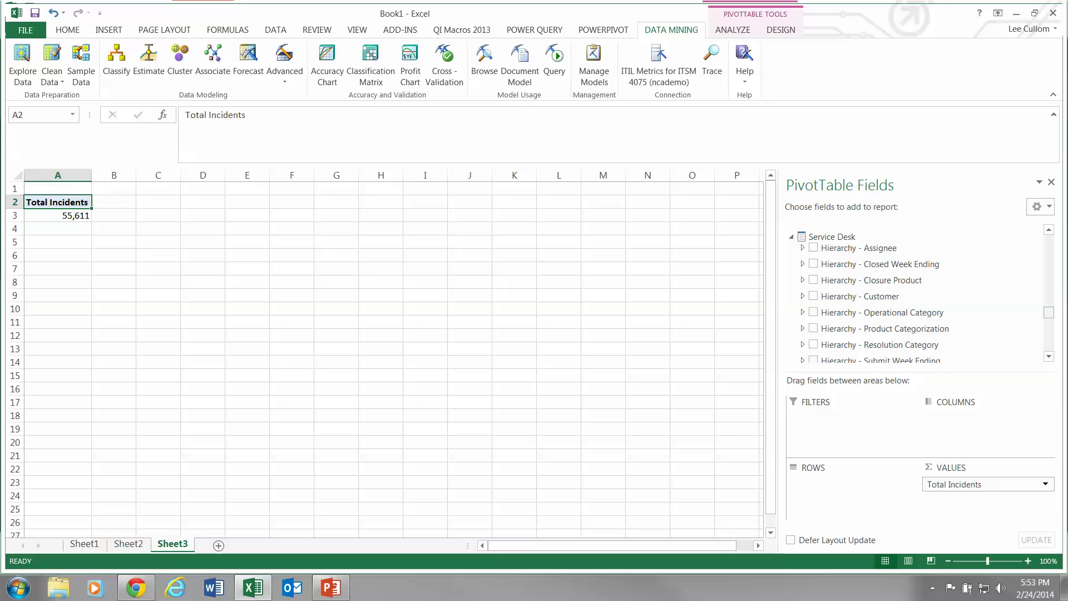
scroll(927, 295, "down", 5)
scroll(917, 294, "down", 1)
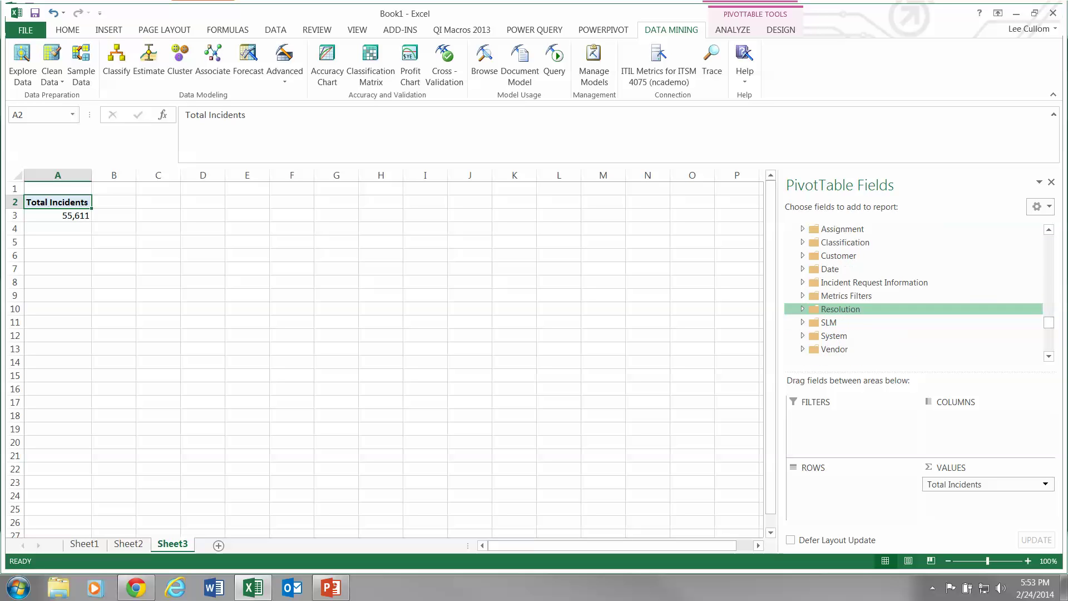
left_click(874, 282)
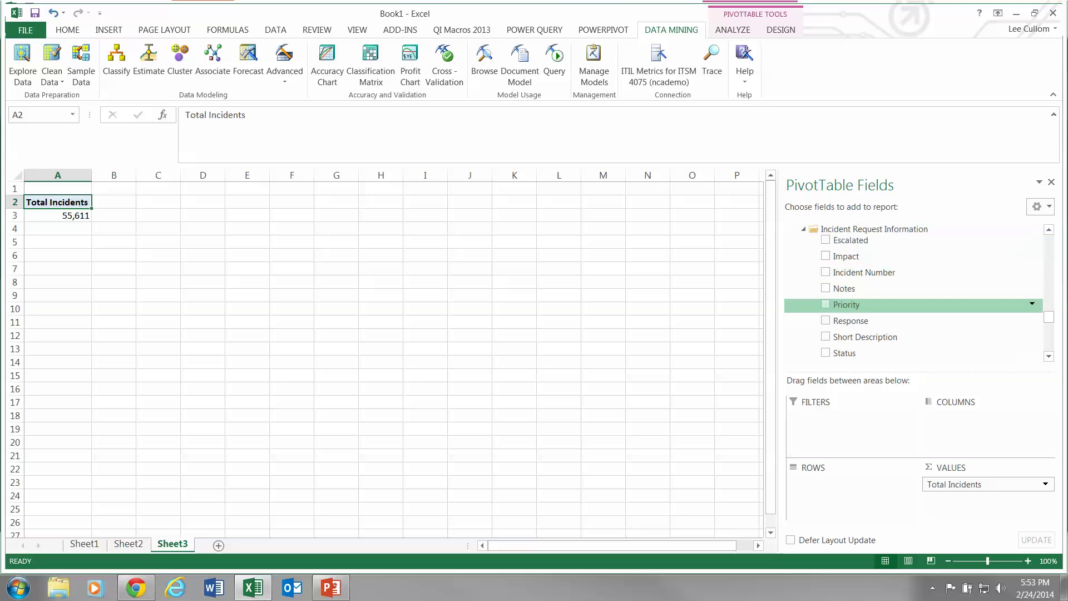
left_click_drag(845, 305, 851, 421)
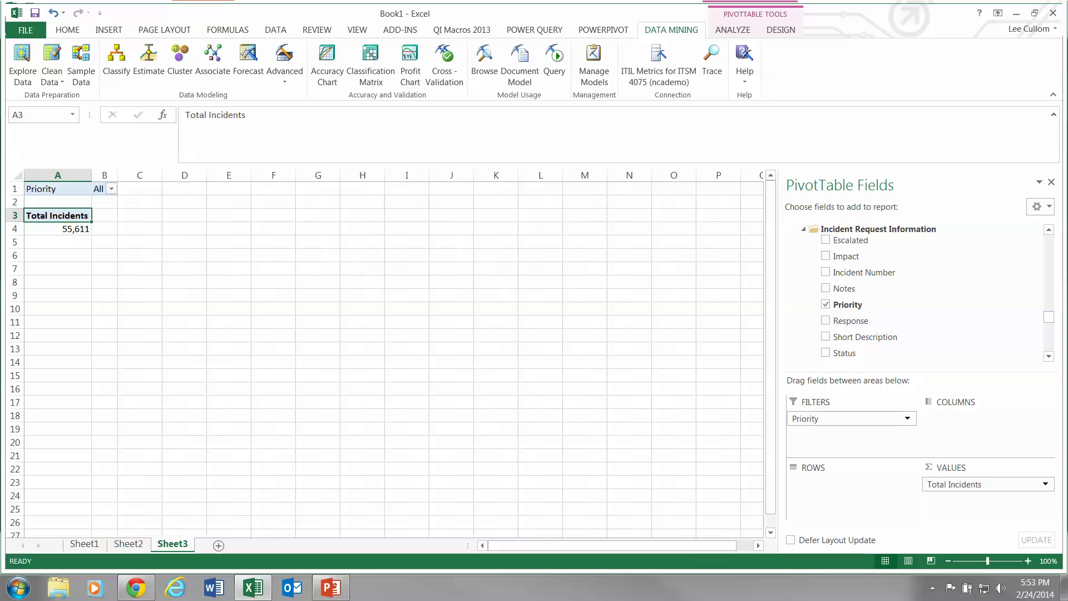
- Enable multiple selection in the Priority filter and keep only Critical and High, excluding Low, Medium and Unknown
left_click(111, 190)
left_click(11, 221)
left_click(9, 321)
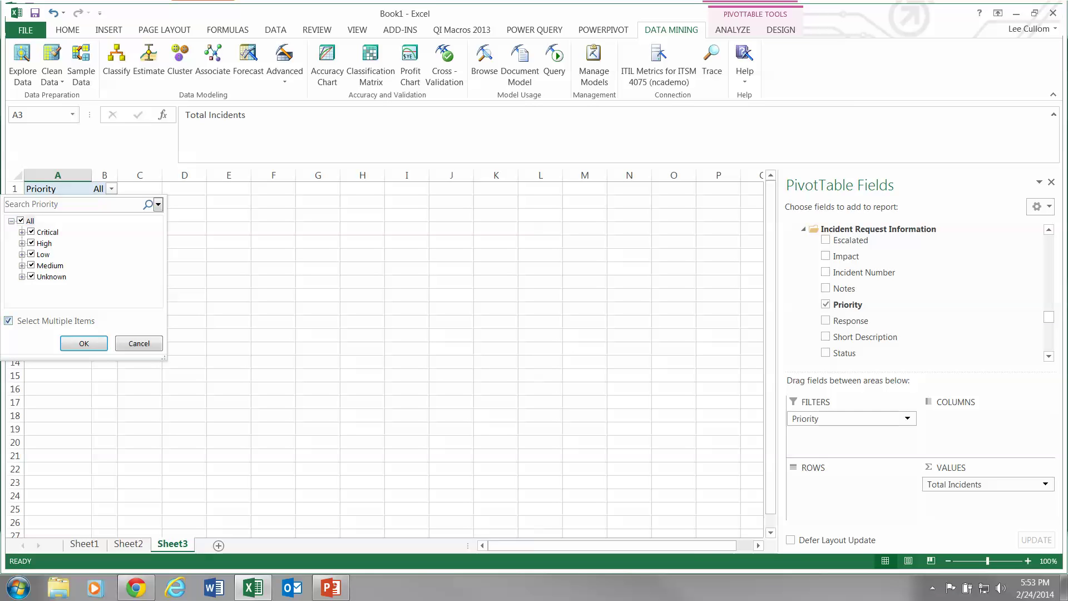
left_click(31, 254)
left_click(31, 265)
left_click(31, 277)
left_click(84, 343)
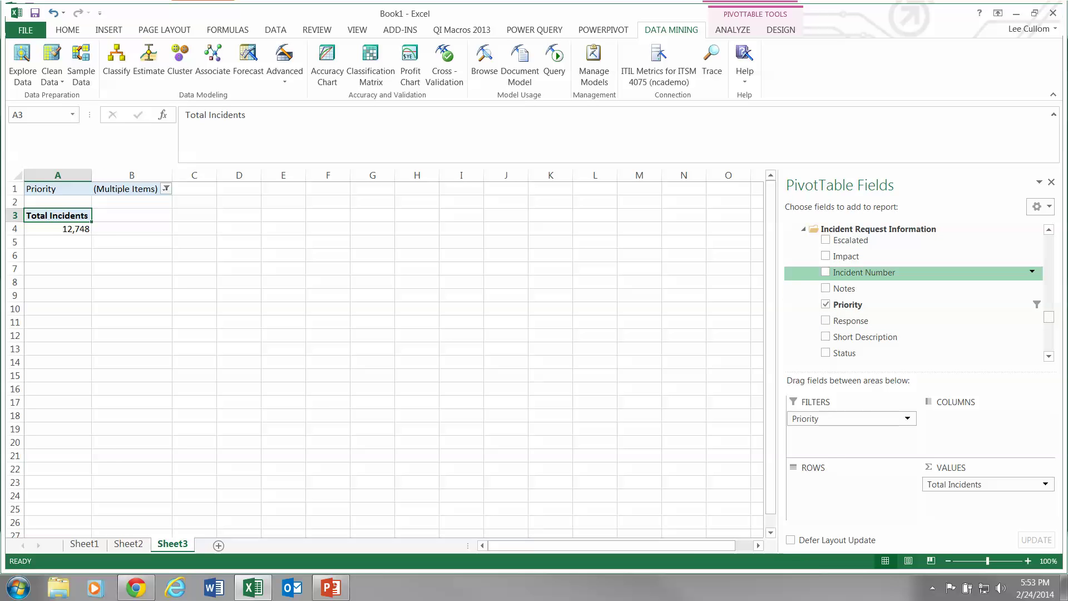
- Place Incident Number in the pivot table's rows and open the OLAP property fields selection for it
left_click_drag(864, 272, 851, 490)
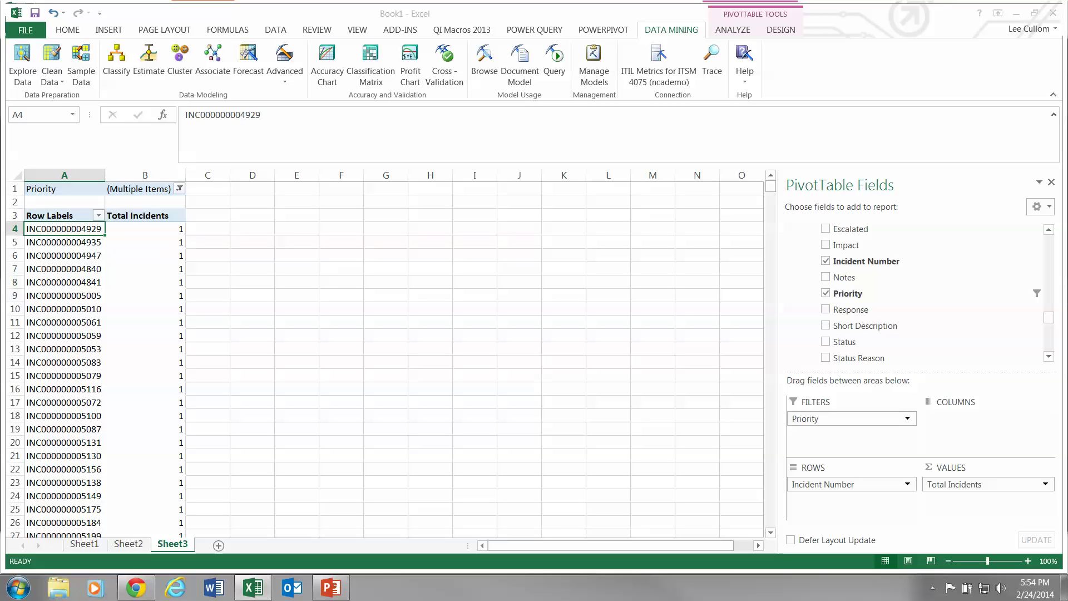
left_click(732, 29)
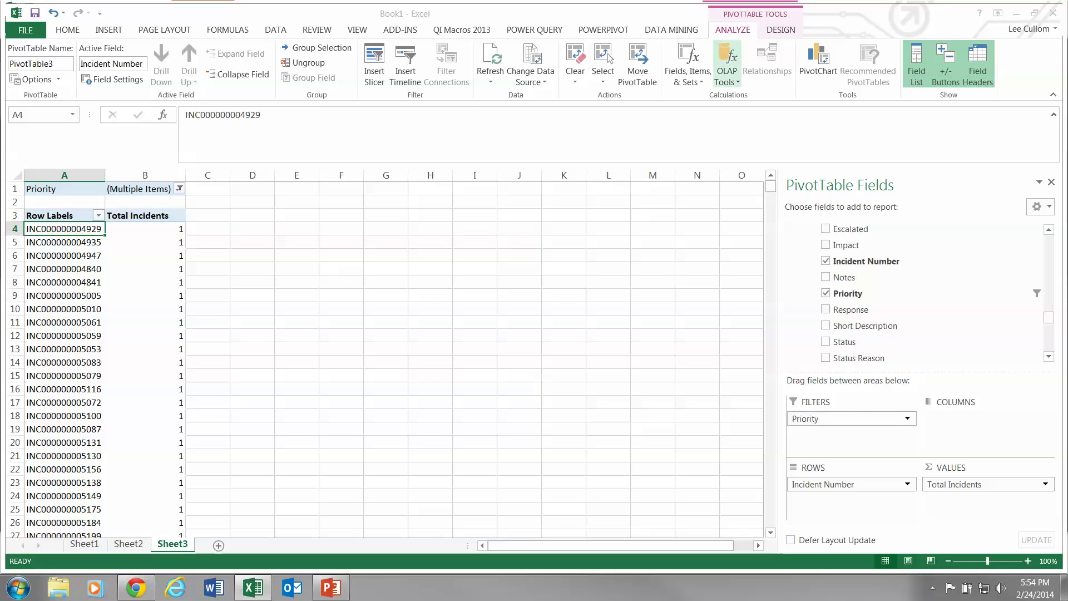
left_click(726, 72)
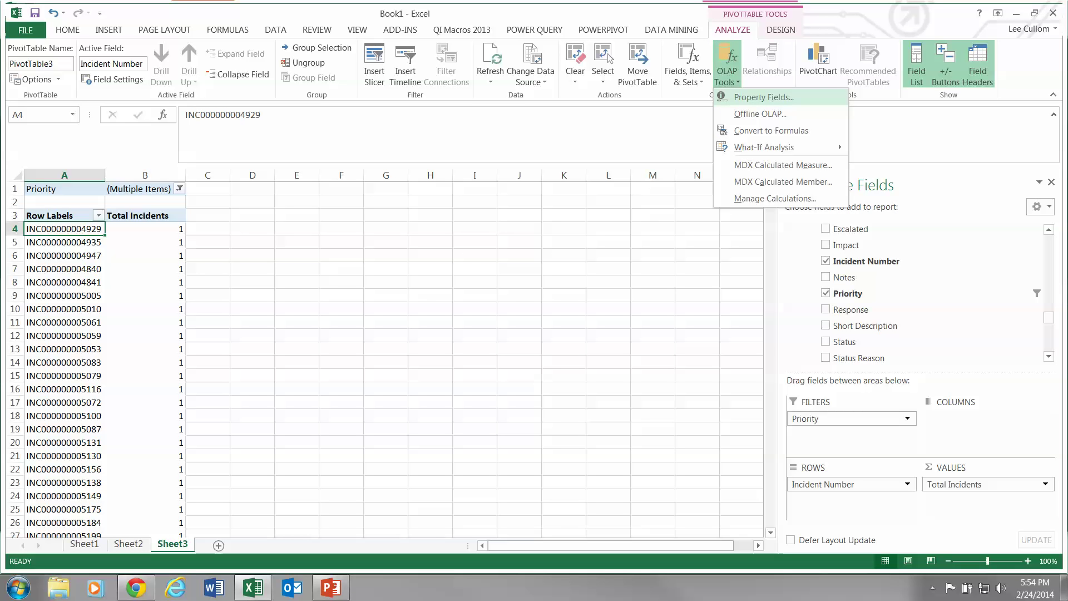
left_click(763, 96)
- Add Closure Product Category Tier1 and Closure Product Category Tier2 to the property fields to display
left_click(467, 243)
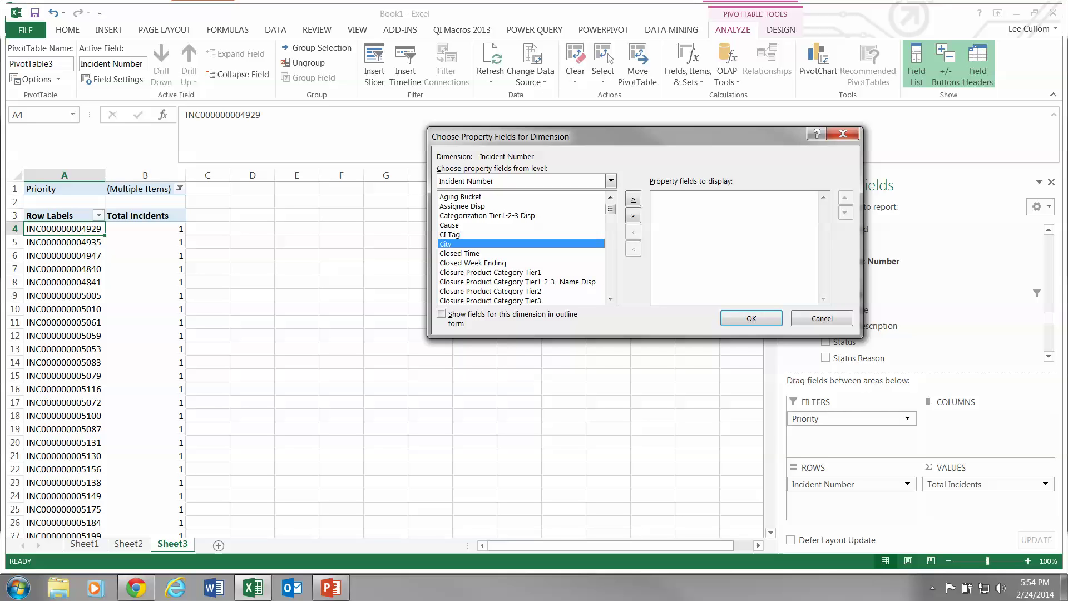
scroll(521, 248, "down", 1)
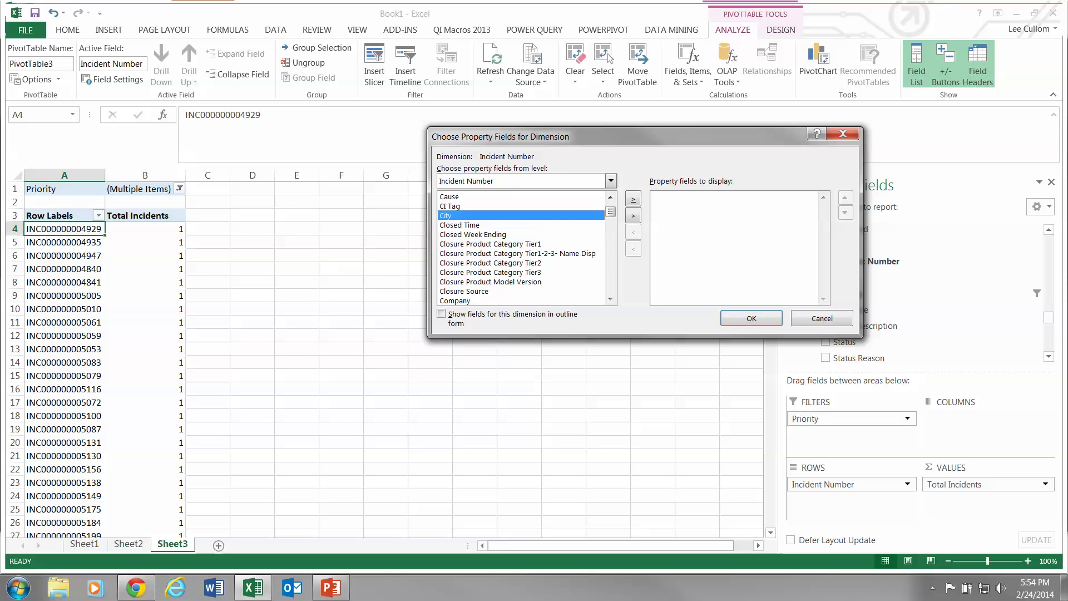
left_click(510, 245)
left_click(633, 199)
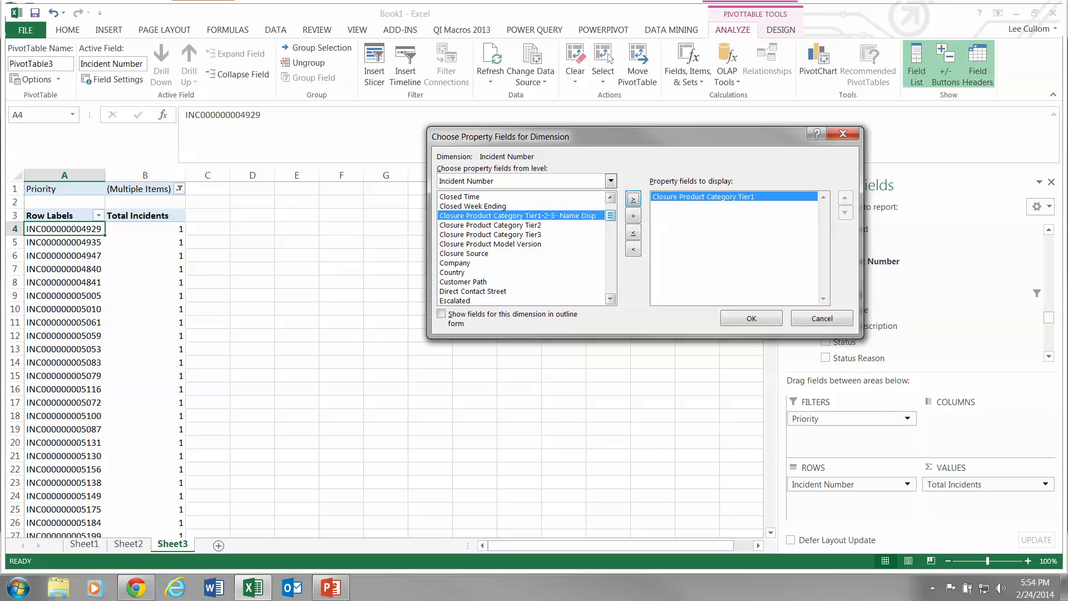
left_click(511, 224)
left_click(633, 198)
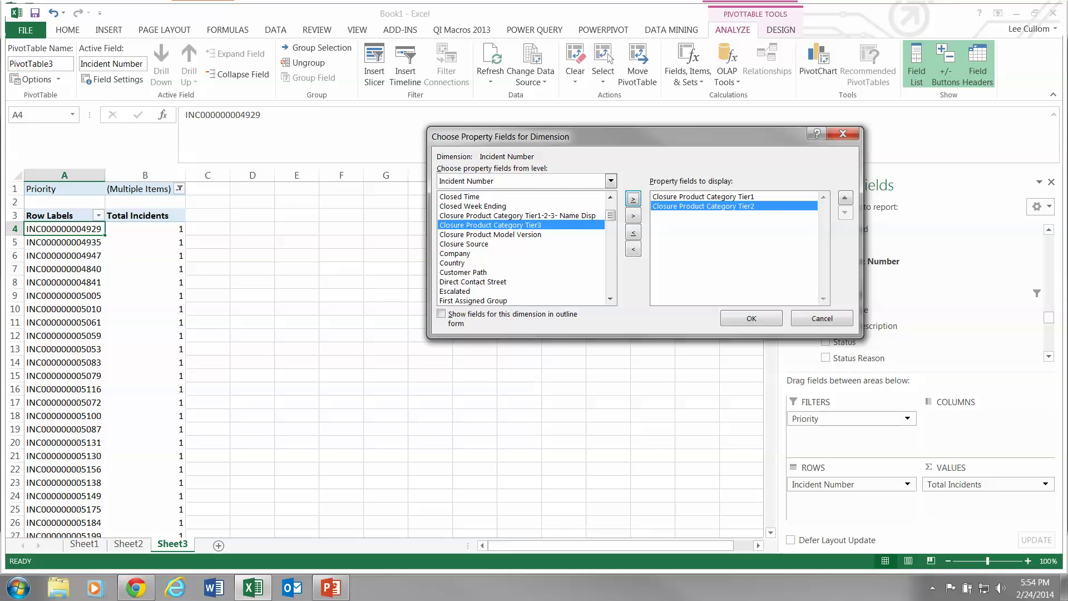
- Add Product Name and Reported Source to the displayed property fields
left_click(510, 244)
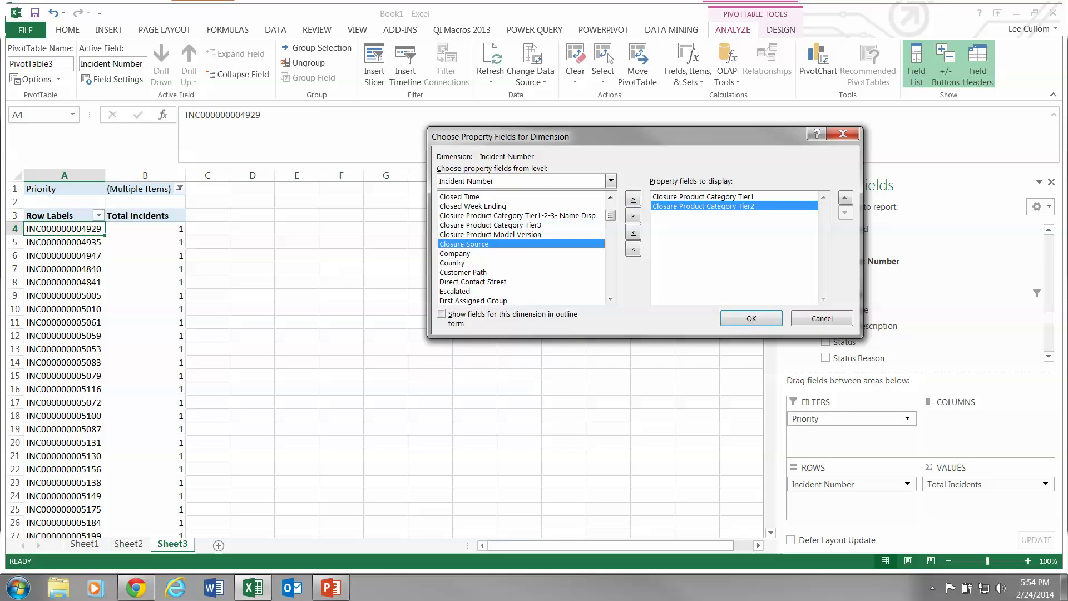
scroll(511, 244, "down", 1)
key("r")
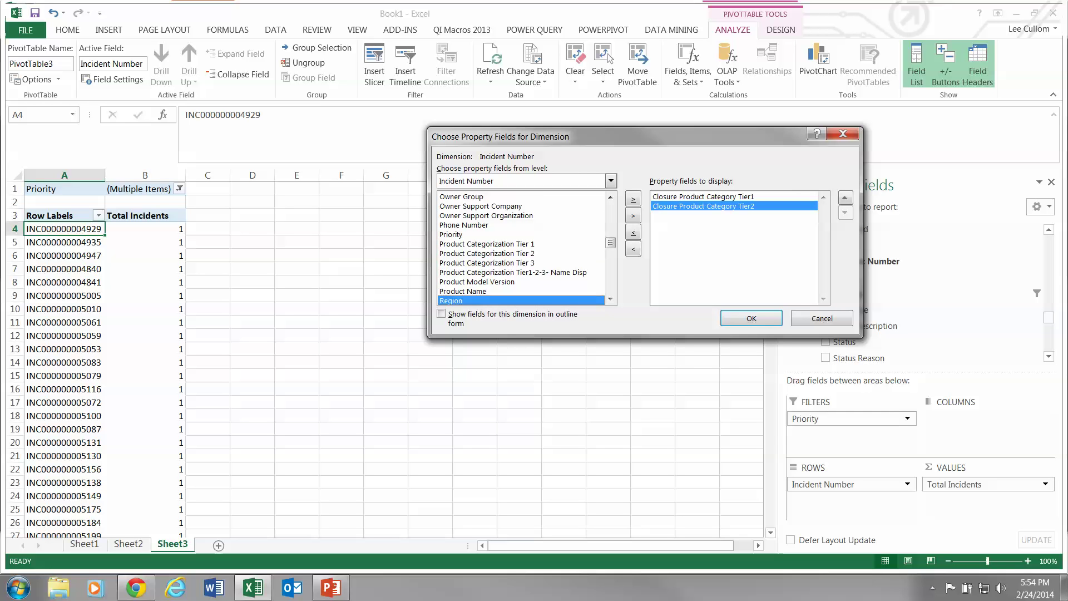
left_click(462, 290)
left_click(633, 199)
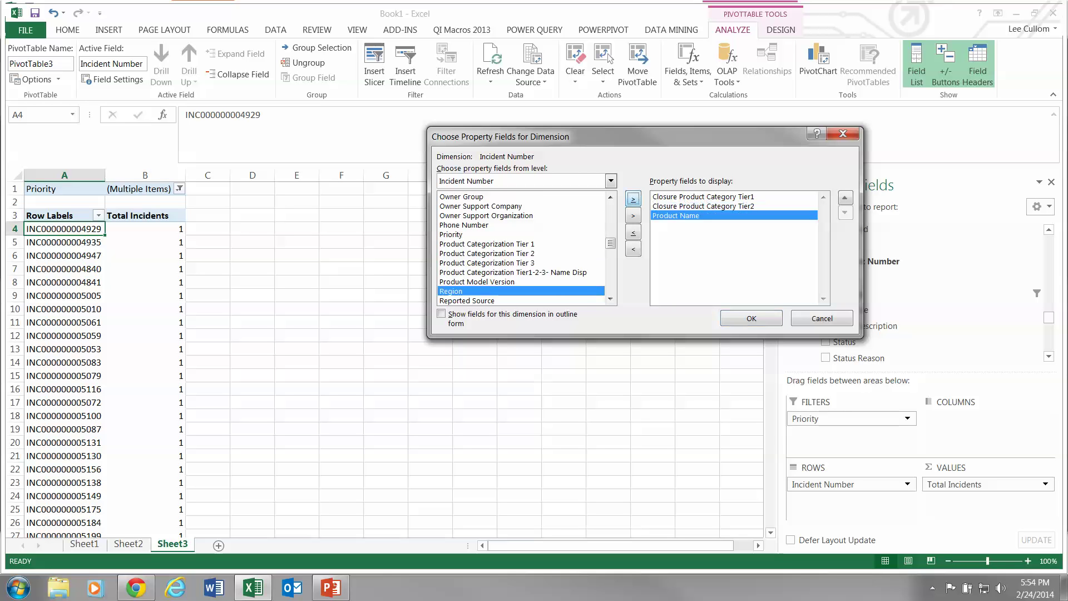
left_click(467, 301)
left_click(633, 199)
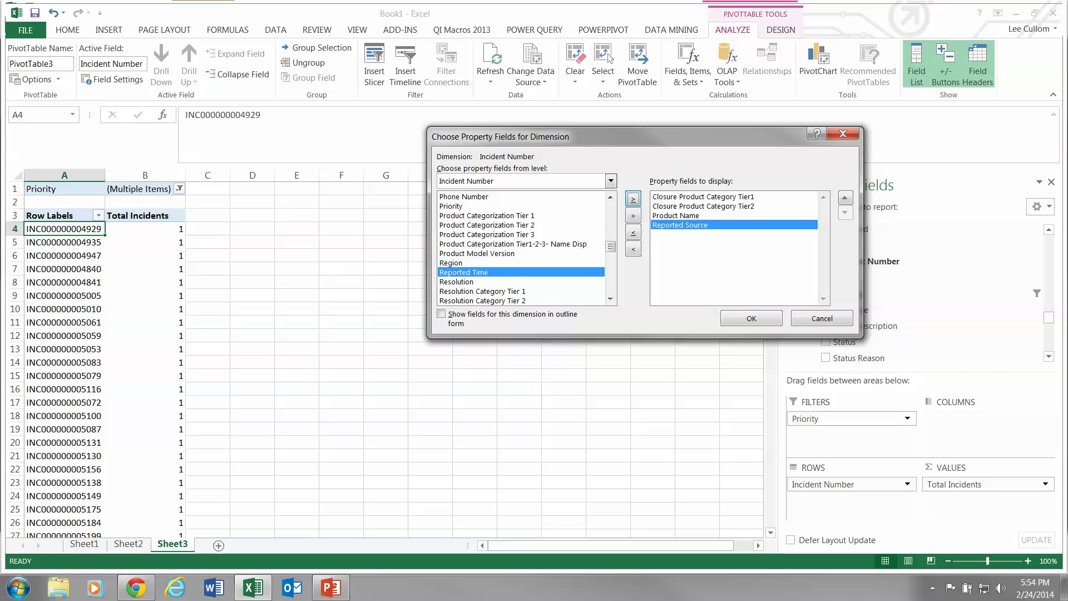
- Add Region and Service Type to the displayed property fields
left_click(484, 245)
left_click(450, 263)
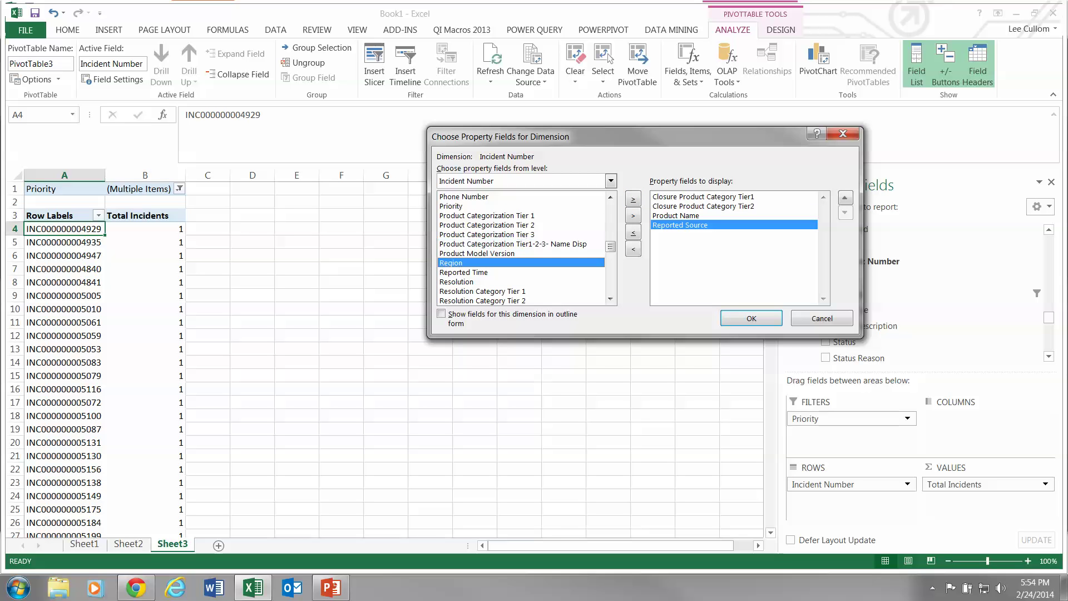
left_click(633, 198)
left_click(471, 263)
scroll(471, 263, "down", 4)
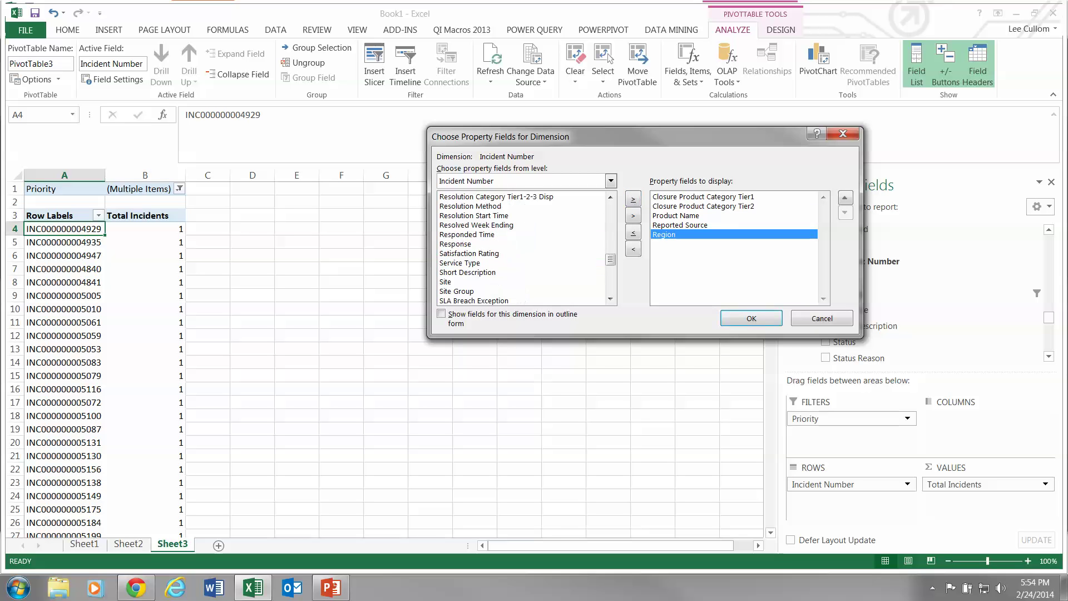
left_click(471, 263)
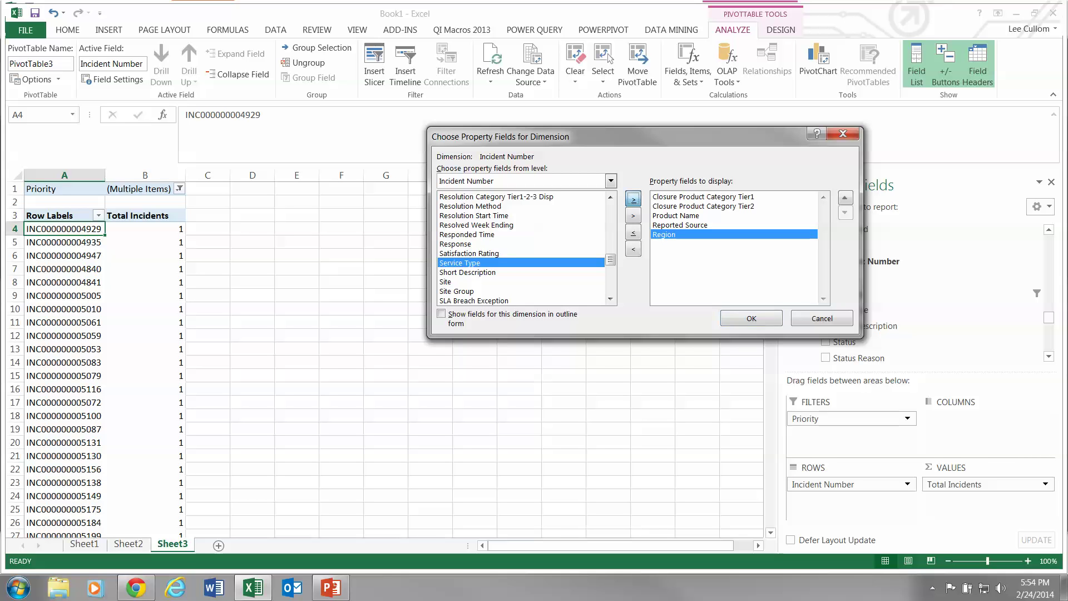
left_click(633, 199)
- Add SLM Status and Submit Time to the displayed property fields
left_click(467, 234)
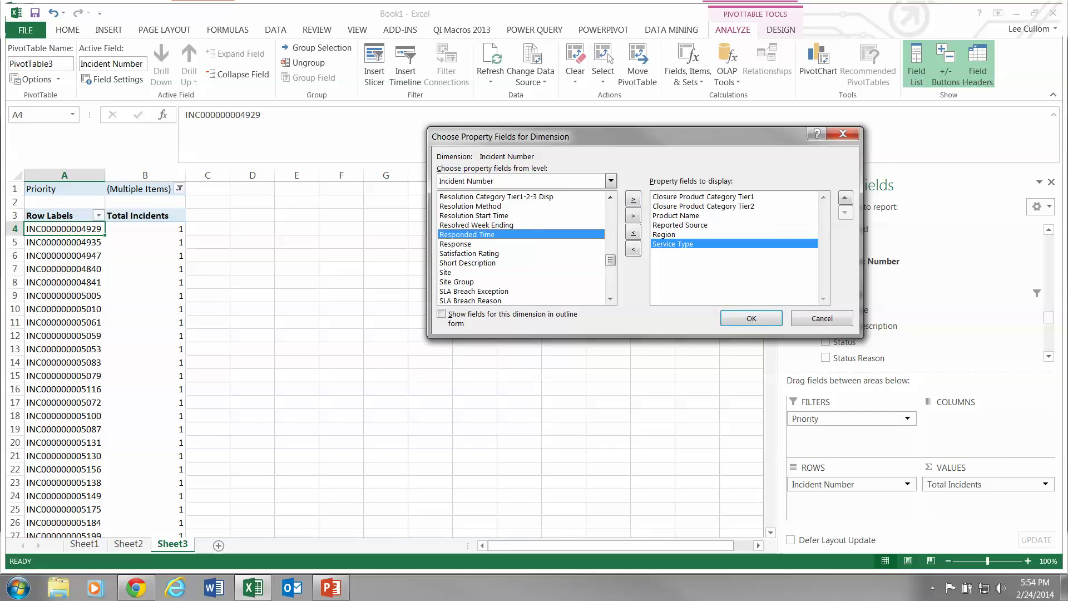
scroll(467, 235, "down", 1)
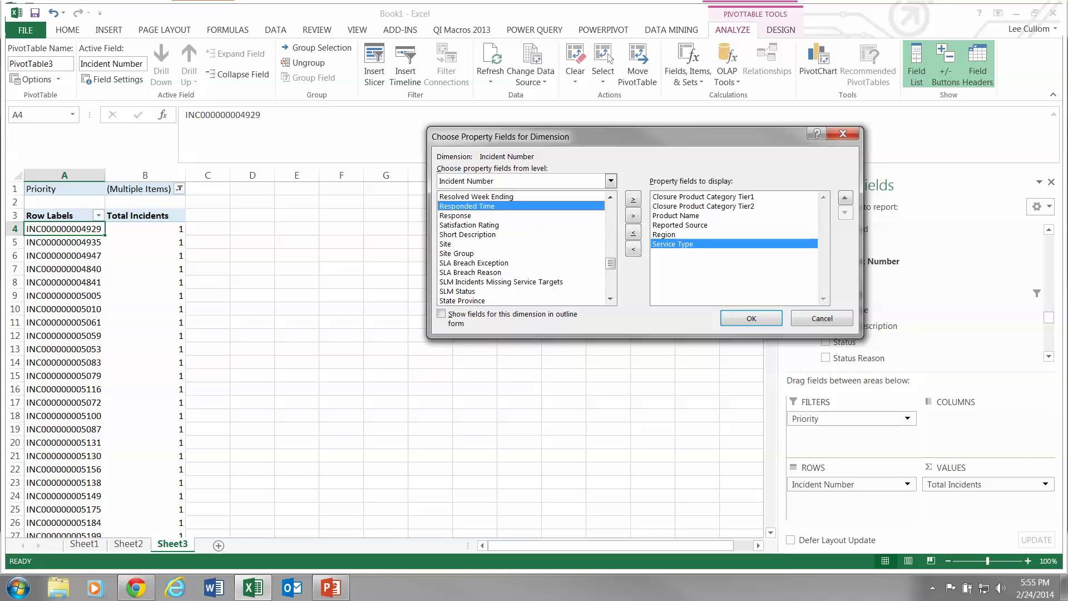
scroll(523, 248, "down", 1)
left_click(457, 263)
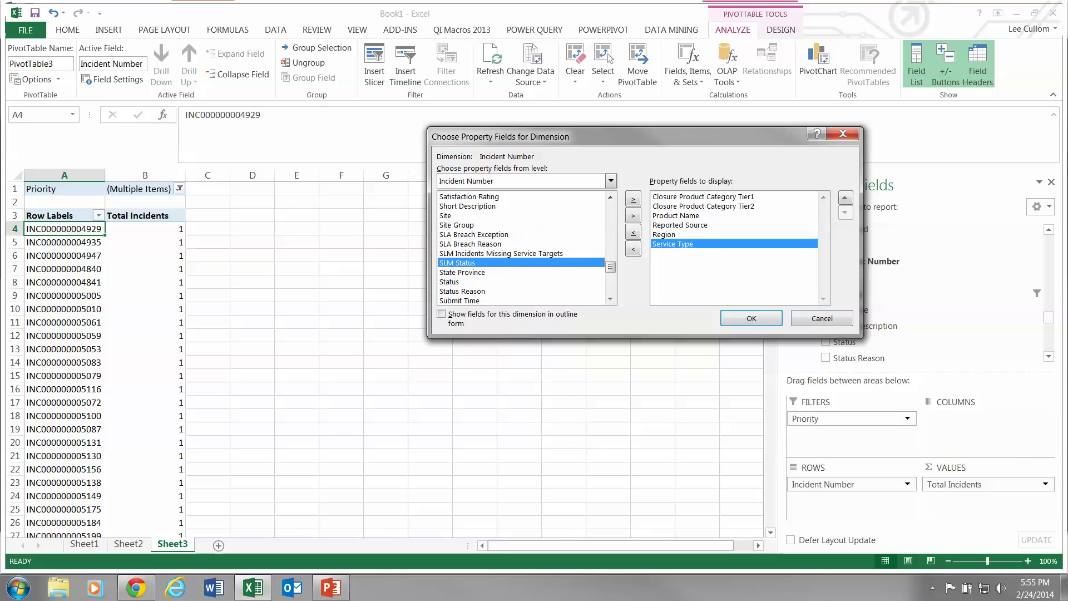
left_click(633, 198)
left_click(633, 199)
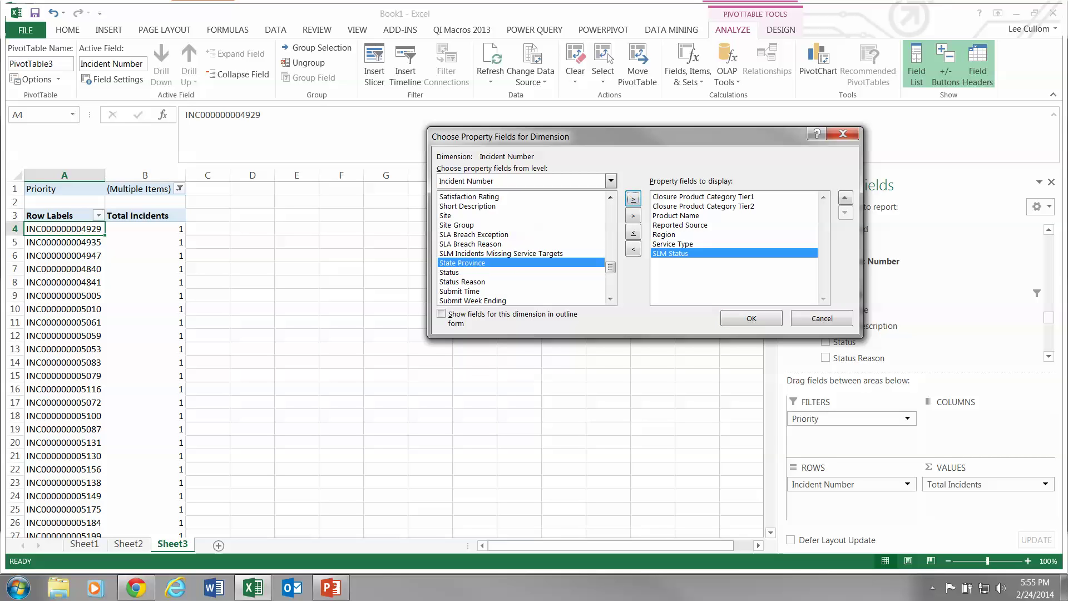
left_click(457, 291)
left_click(633, 199)
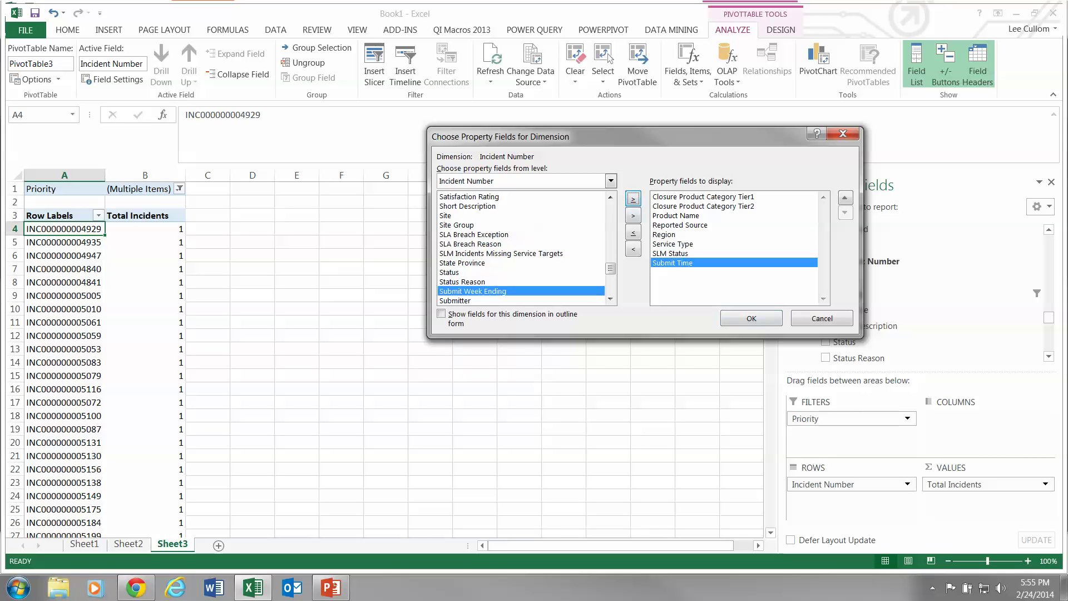
- Apply the chosen property fields to the pivot table and start creating a data mining structure
left_click(751, 318)
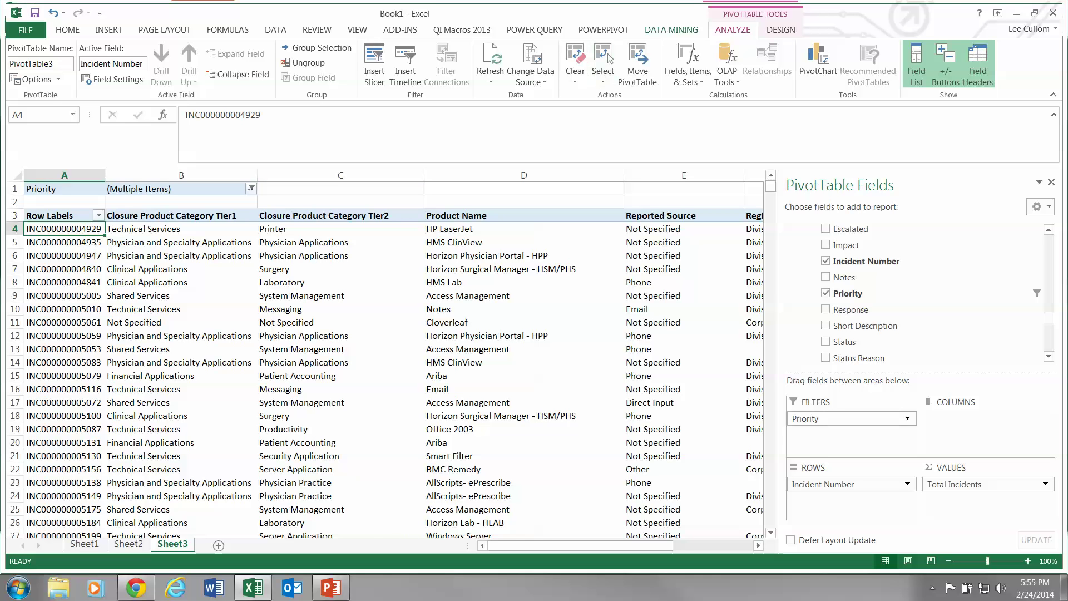
left_click(672, 30)
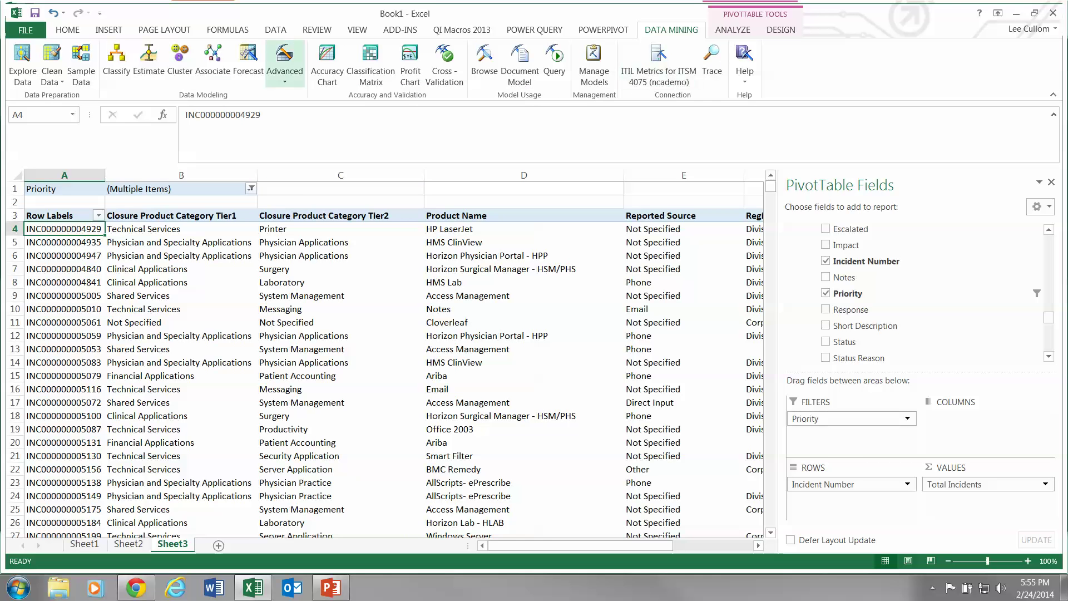
left_click(284, 66)
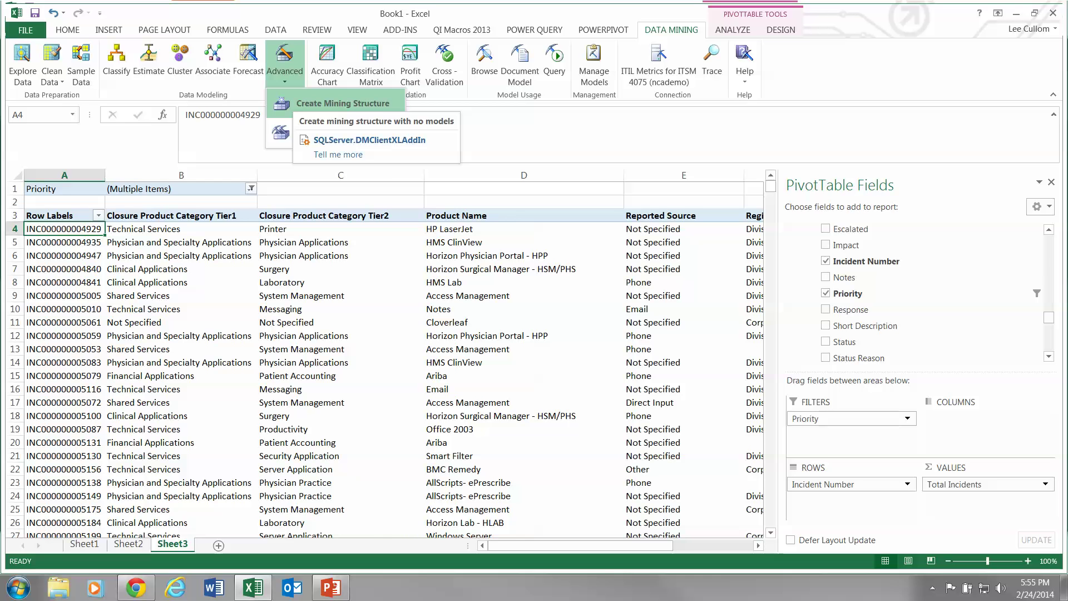
left_click(343, 103)
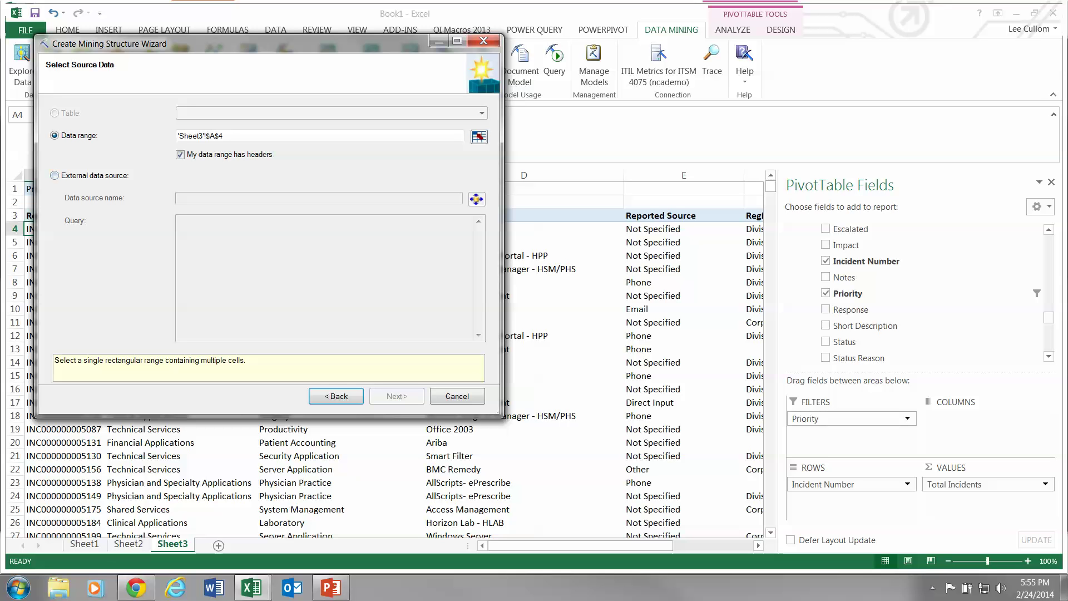
- Set the mining structure's source to the whole pivot table with headers, range $A$3:$J$12747 on Sheet3
left_click(478, 137)
key("Return")
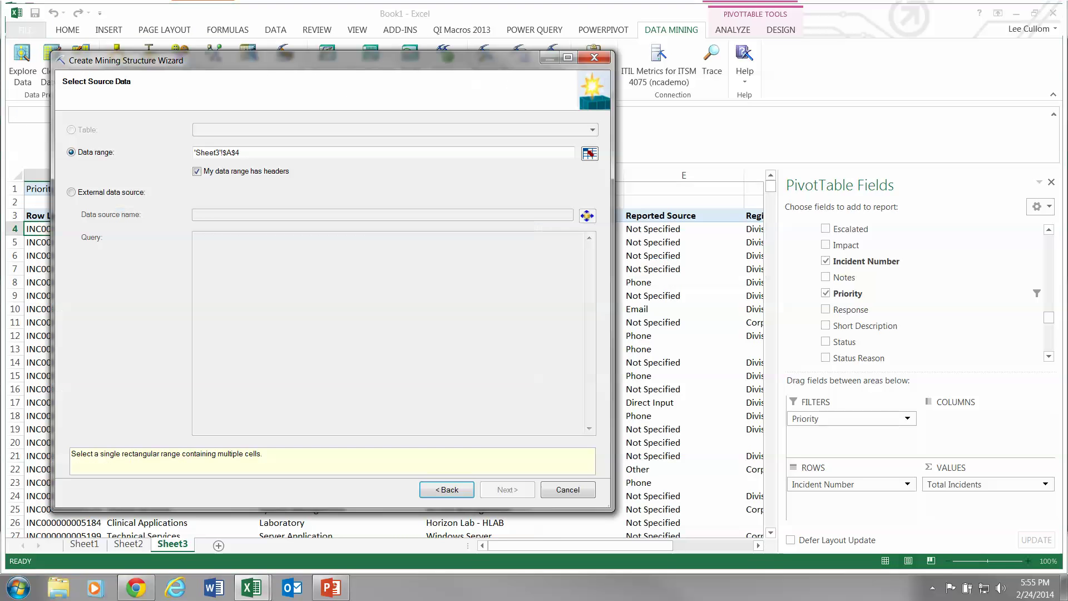
left_click(589, 153)
key("ctrl+a")
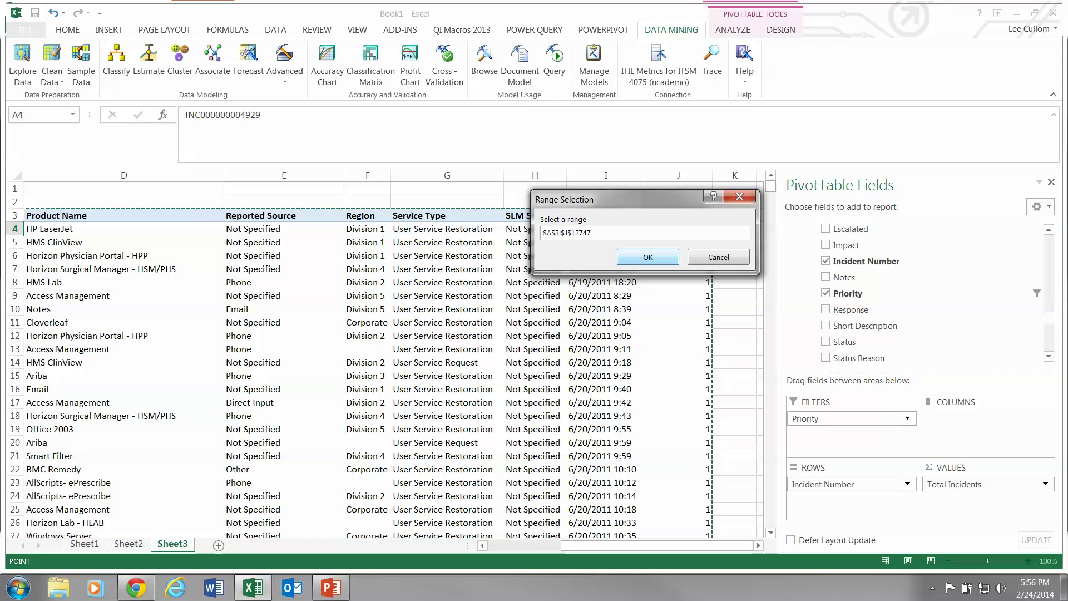
left_click(647, 257)
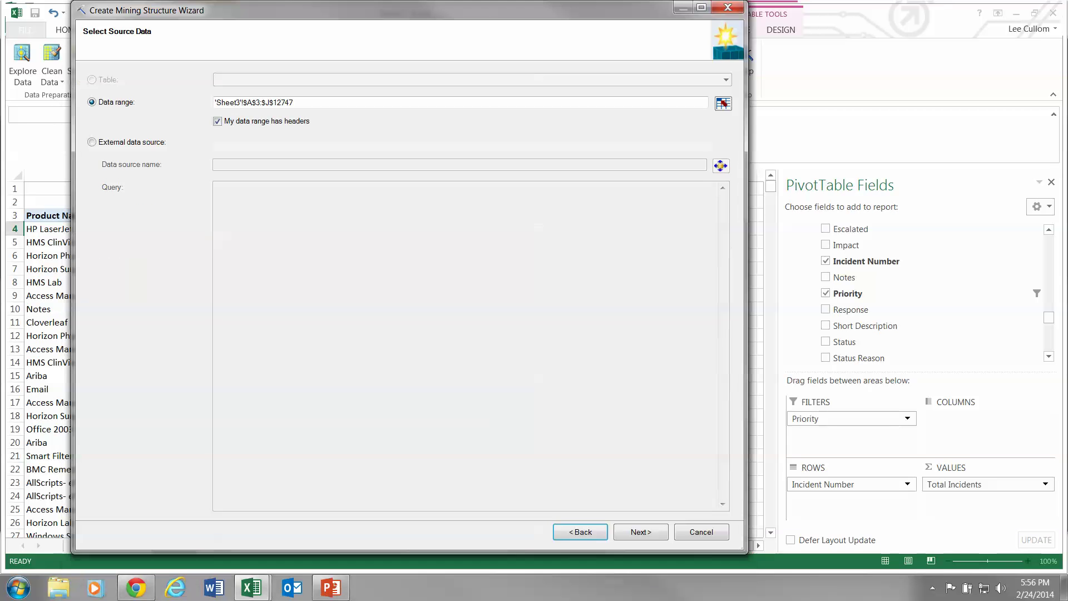
left_click(640, 532)
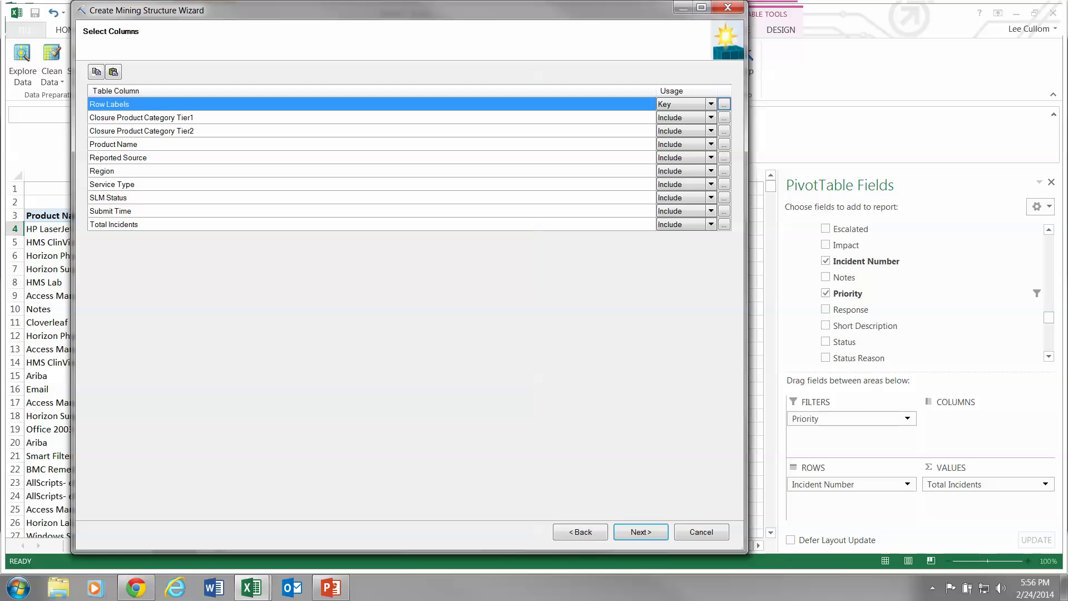
- Keep the default column usages, reserve 99 percent and at most 15000 rows for testing, and create the mining structure with its default name
left_click(640, 531)
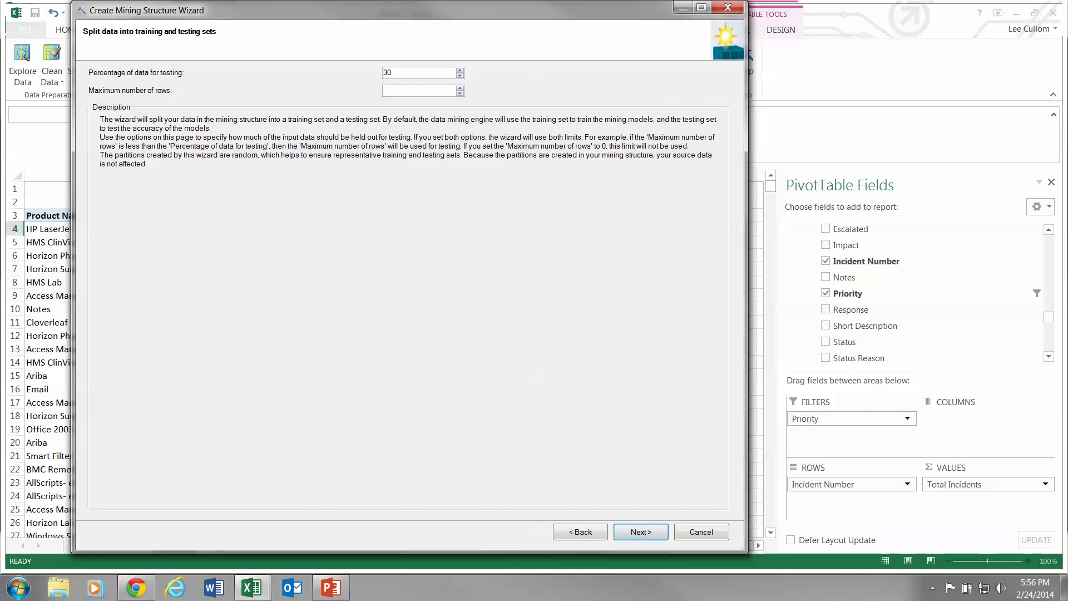
double_click(387, 73)
type("99")
key("Tab")
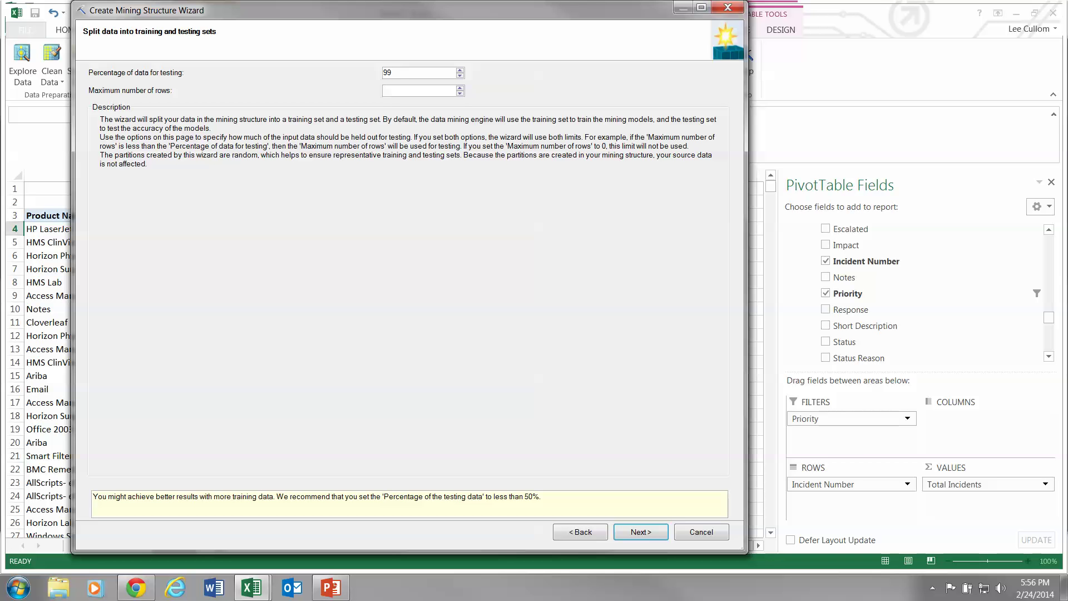
type("15000")
key("Return")
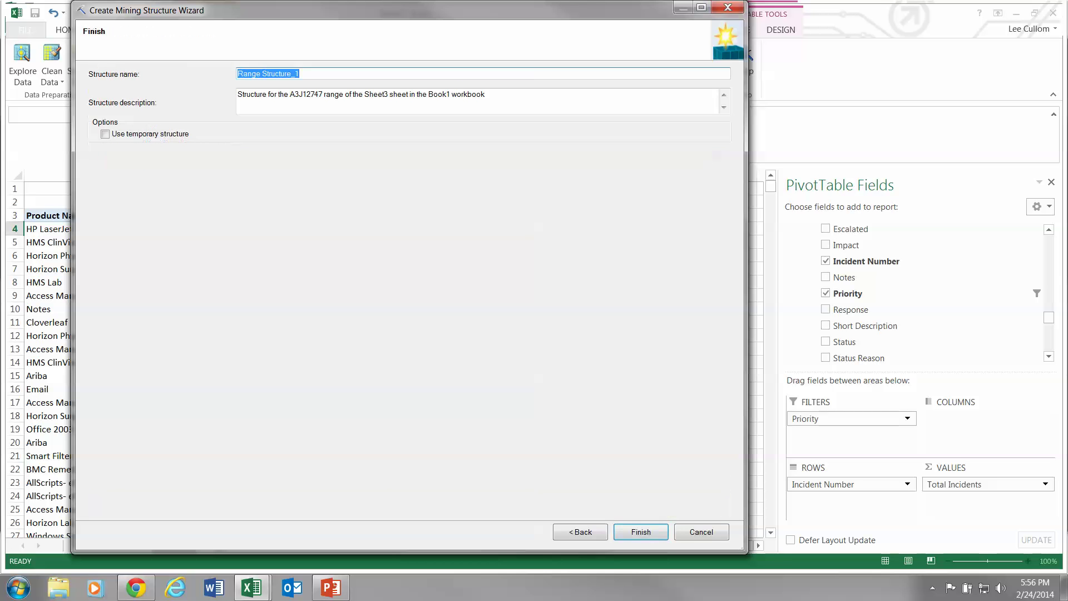
key("Return")
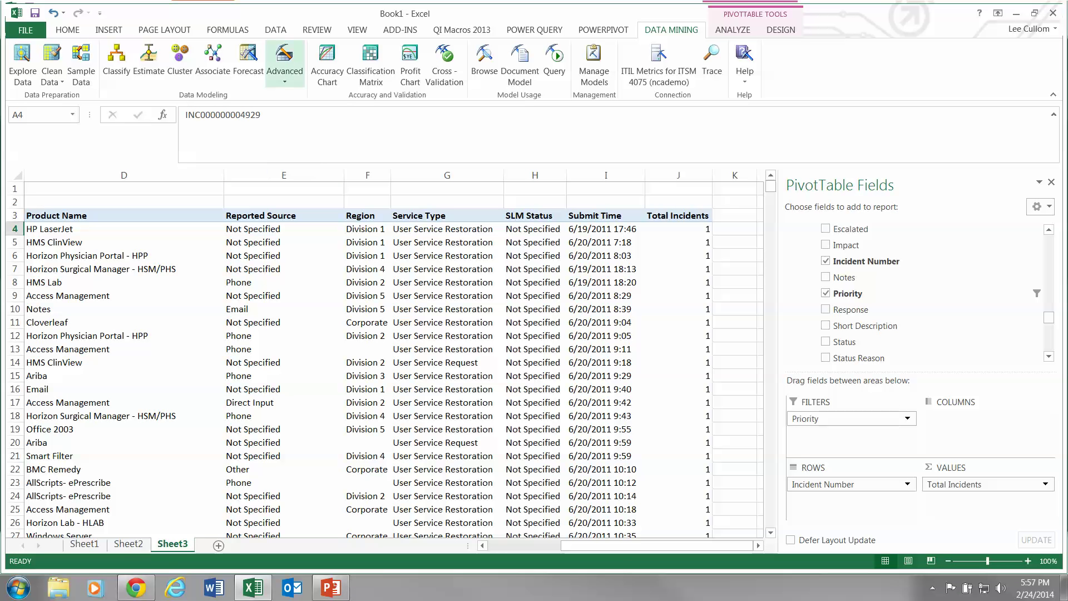
- Start adding a model to Range Structure_1 with the Microsoft Clustering algorithm
left_click(284, 65)
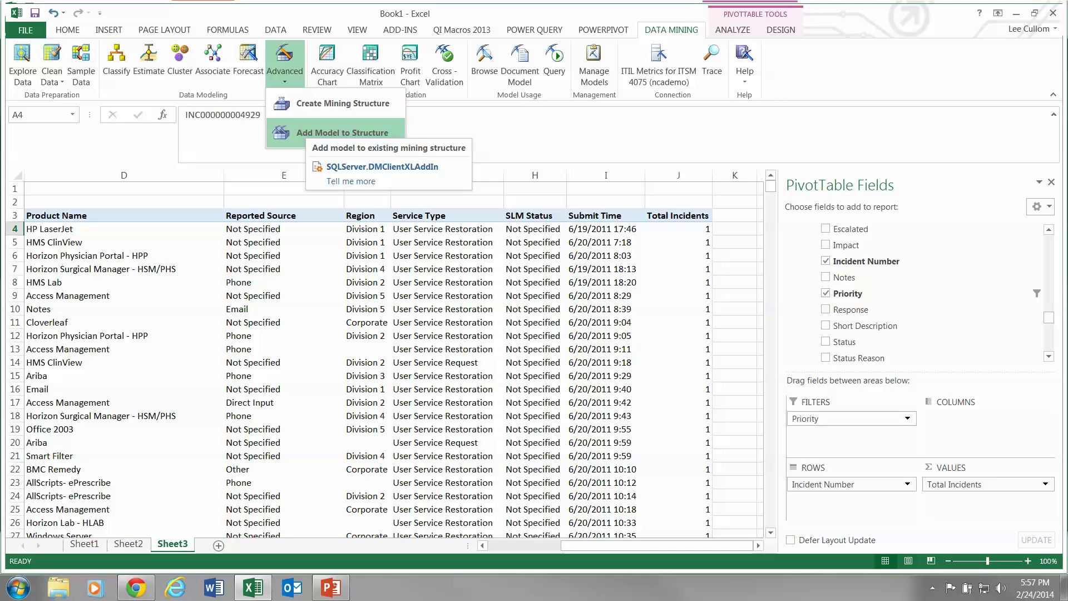
left_click(342, 132)
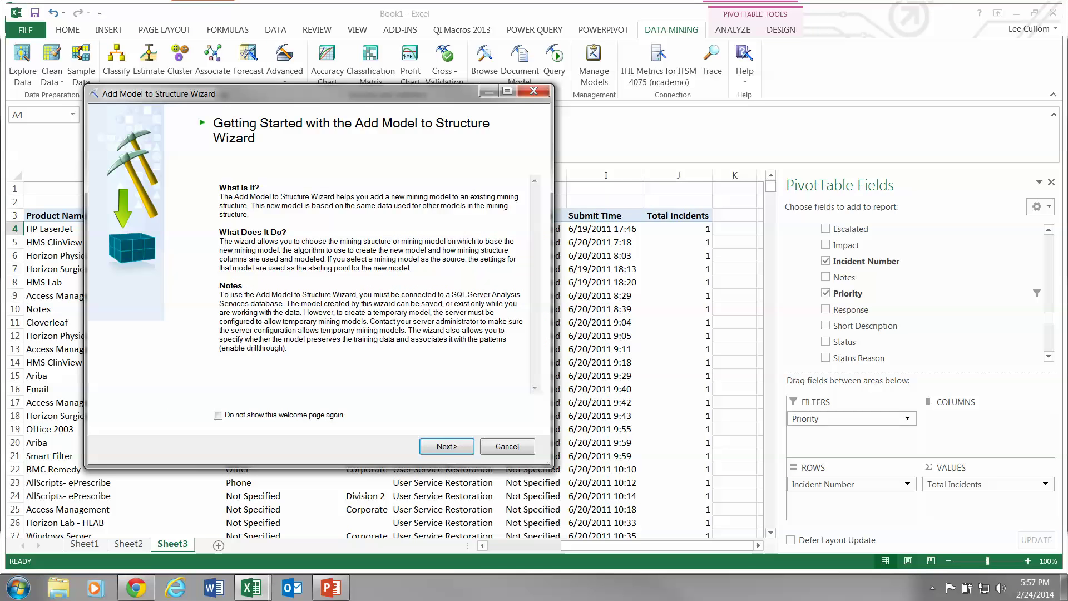
left_click(447, 446)
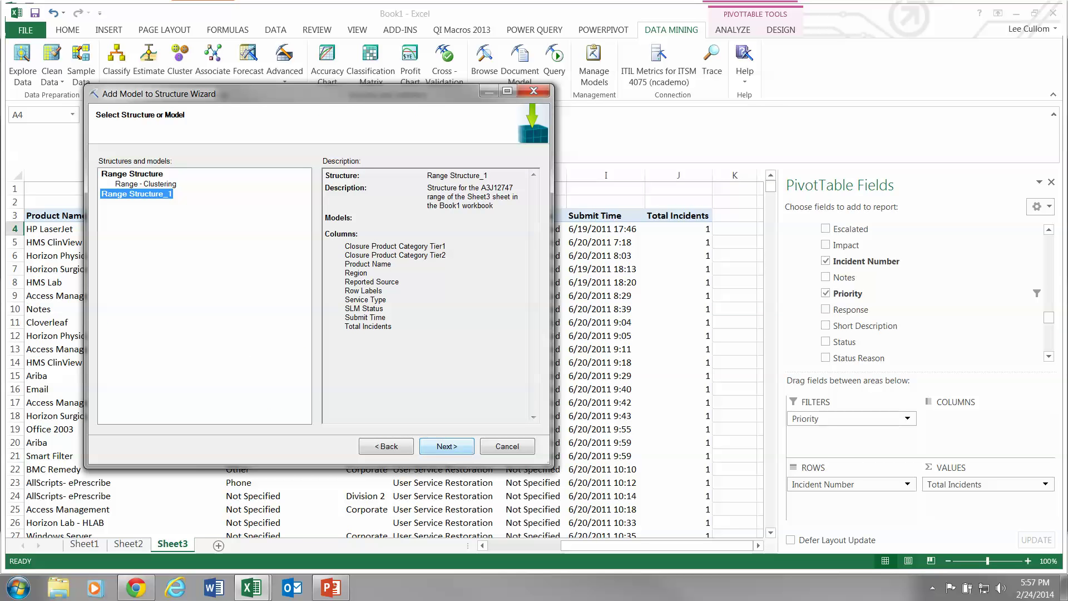
left_click(446, 446)
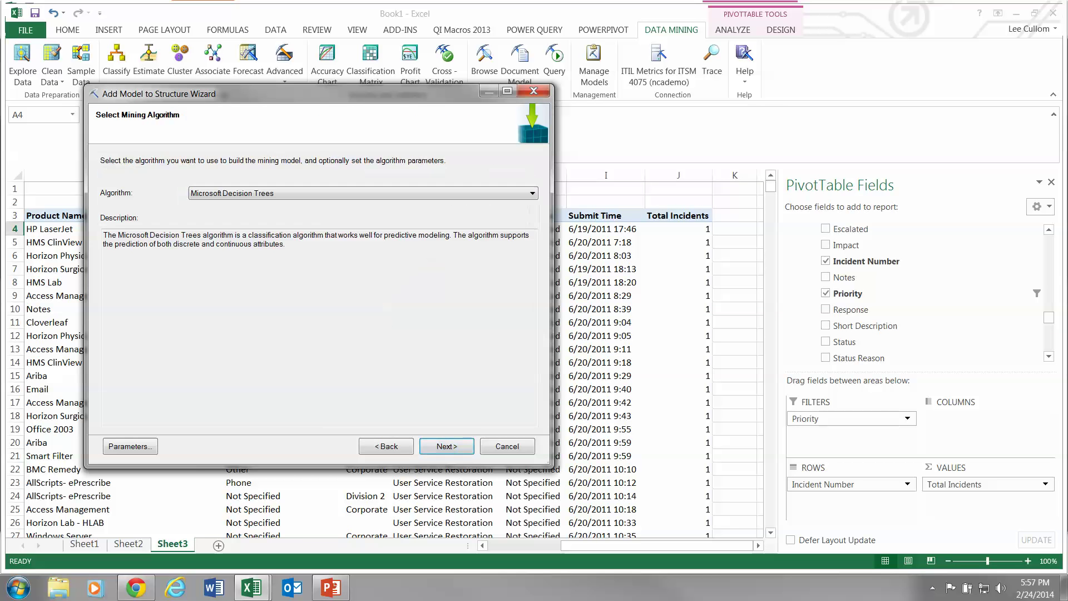
left_click(532, 193)
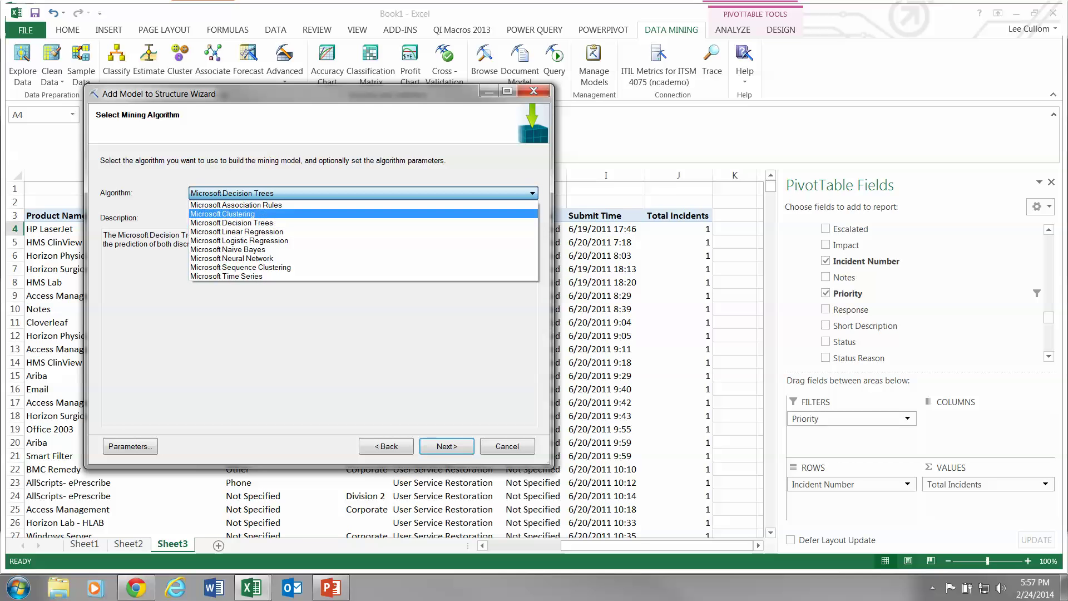
left_click(223, 214)
left_click(447, 446)
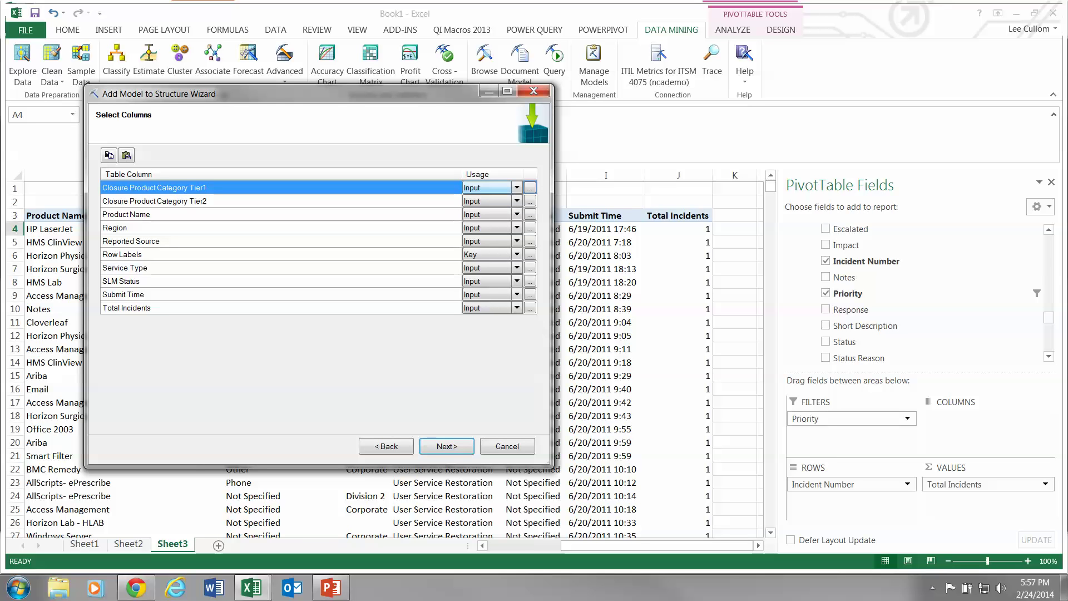
- Set the usage of Closure Product Category Tier1 and Closure Product Category Tier2 to Input and Predict
left_click(489, 187)
left_click(484, 205)
left_click(489, 201)
left_click(489, 201)
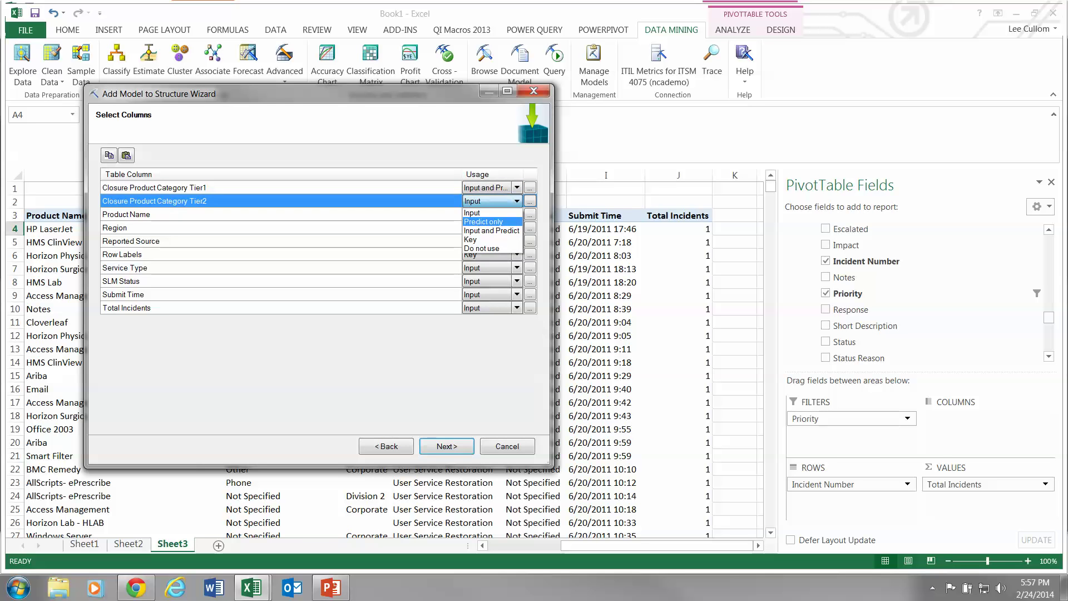
left_click(491, 230)
- Set the usage of the Product Name and Region columns to Input and Predict
left_click(490, 214)
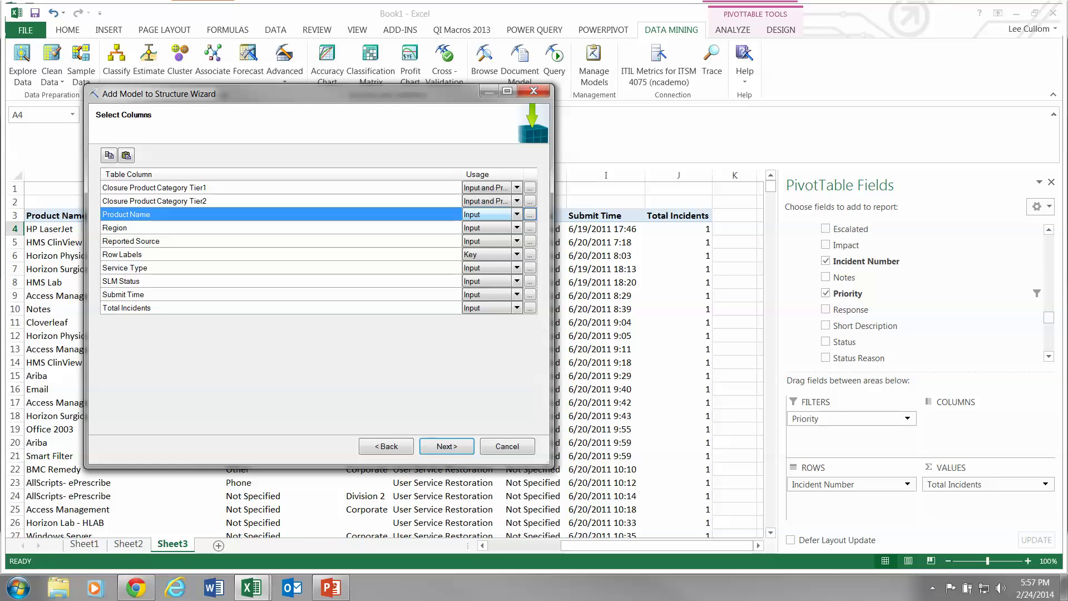
left_click(490, 214)
left_click(487, 230)
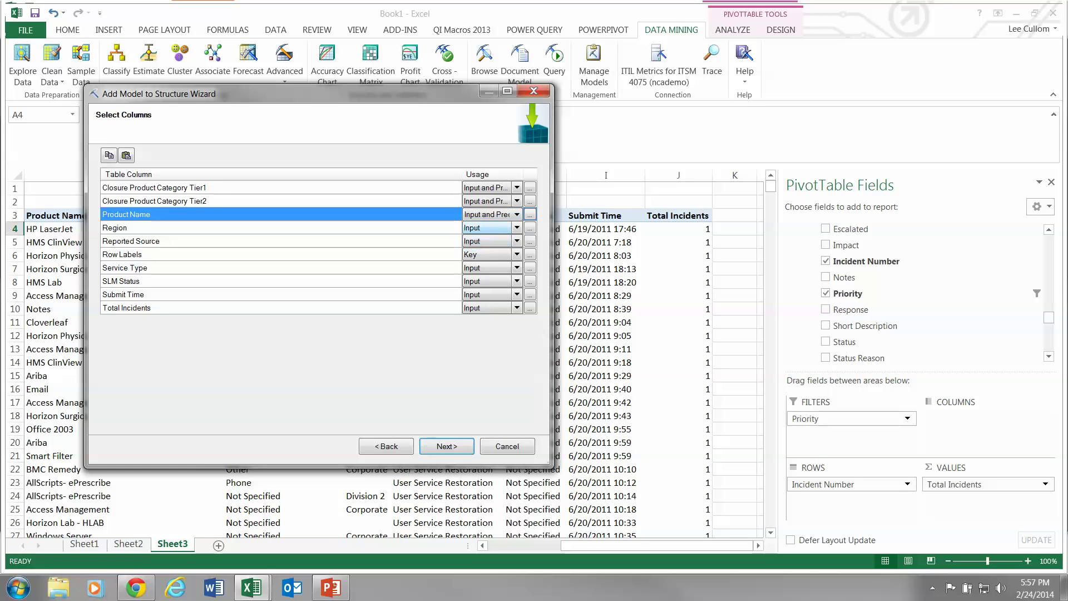
left_click(489, 228)
left_click(488, 227)
left_click(491, 257)
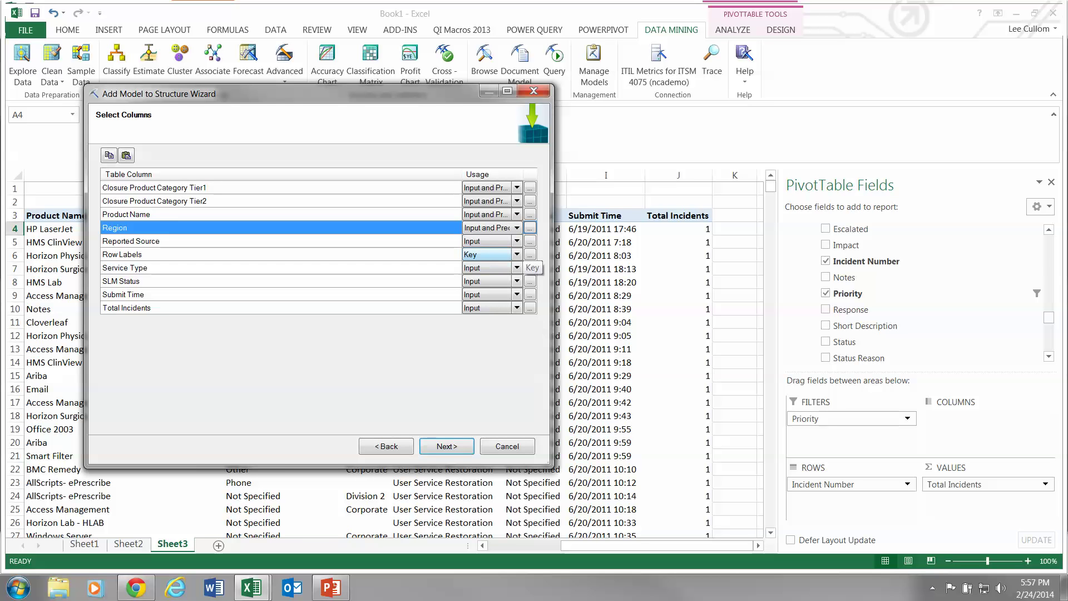
- Set the usage of the Reported Source and Service Type columns to Input and Predict
left_click(516, 241)
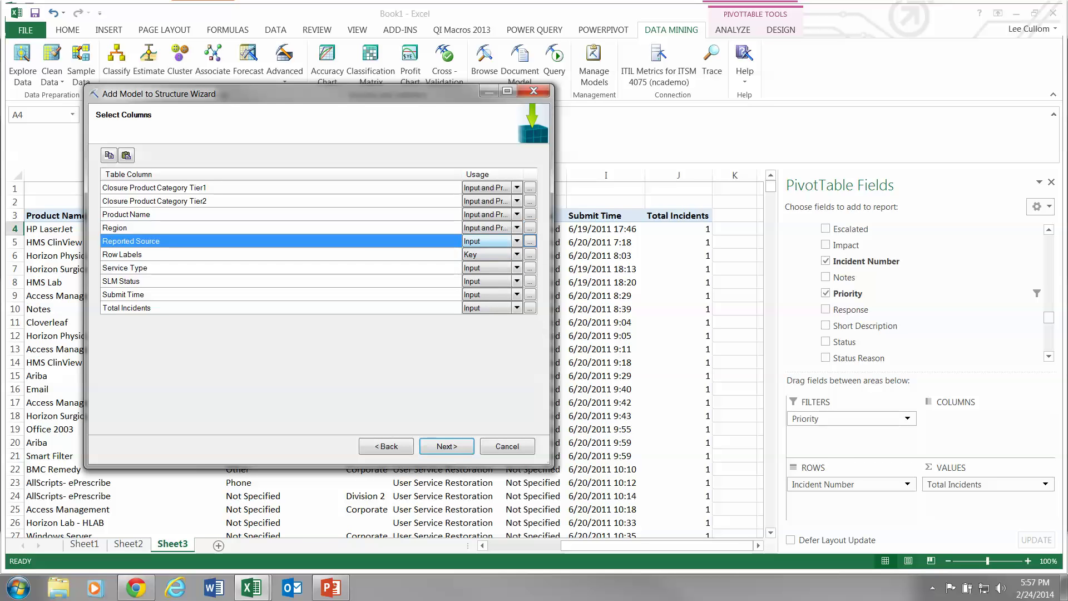
left_click(488, 241)
left_click(490, 270)
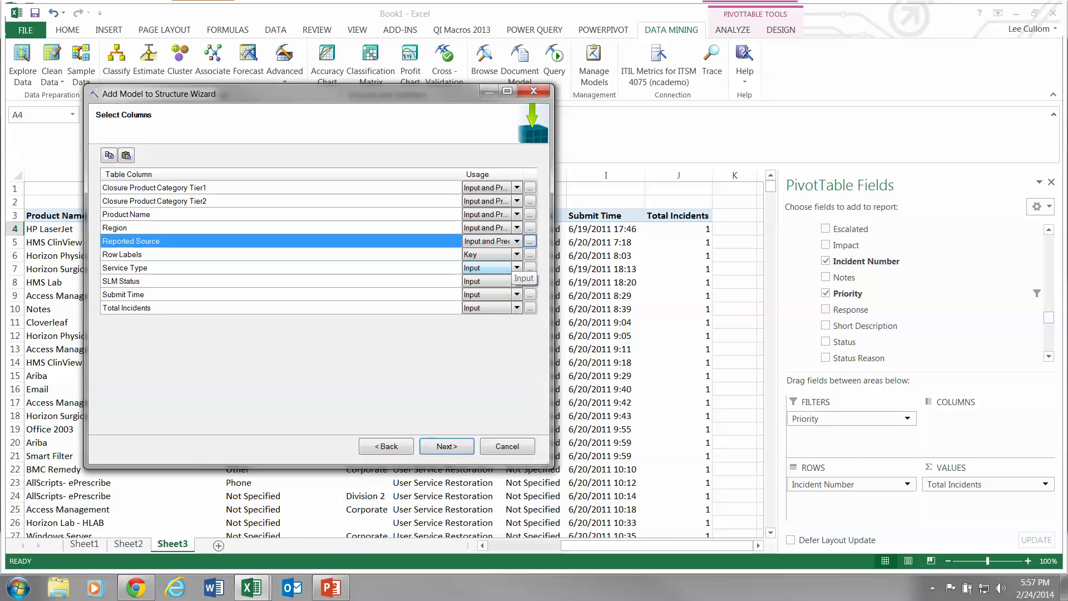
left_click(489, 267)
left_click(489, 267)
left_click(488, 289)
- Set the usage of the SLM Status and Submit Time columns to Input and Predict
left_click(490, 281)
left_click(489, 281)
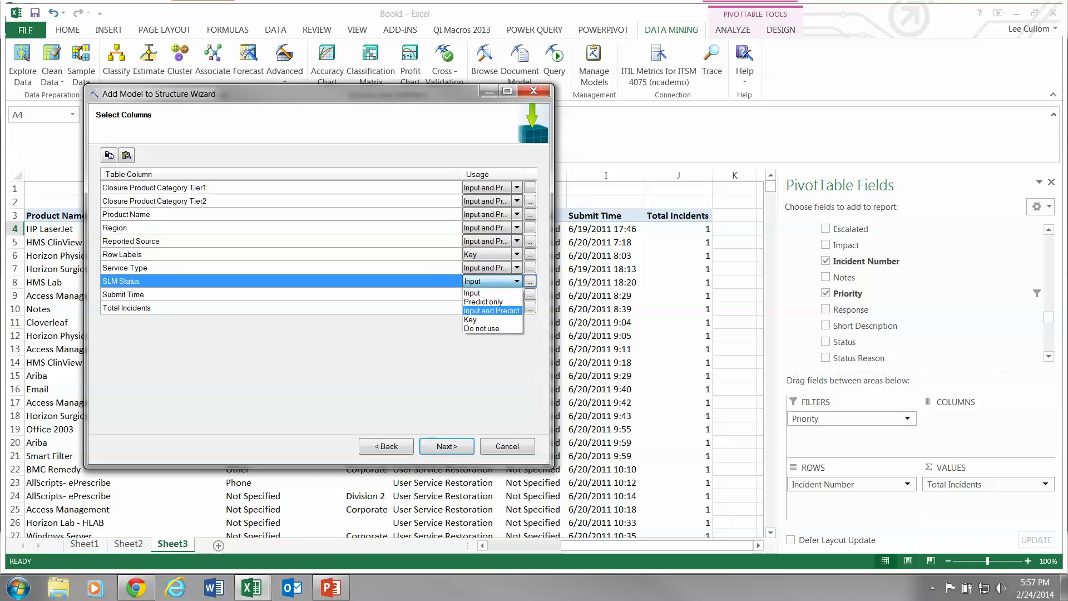
left_click(491, 310)
left_click(490, 295)
left_click(490, 295)
left_click(490, 324)
- Set Total Incidents to Input and Predict and build the clustering model with its default name and options
left_click(491, 308)
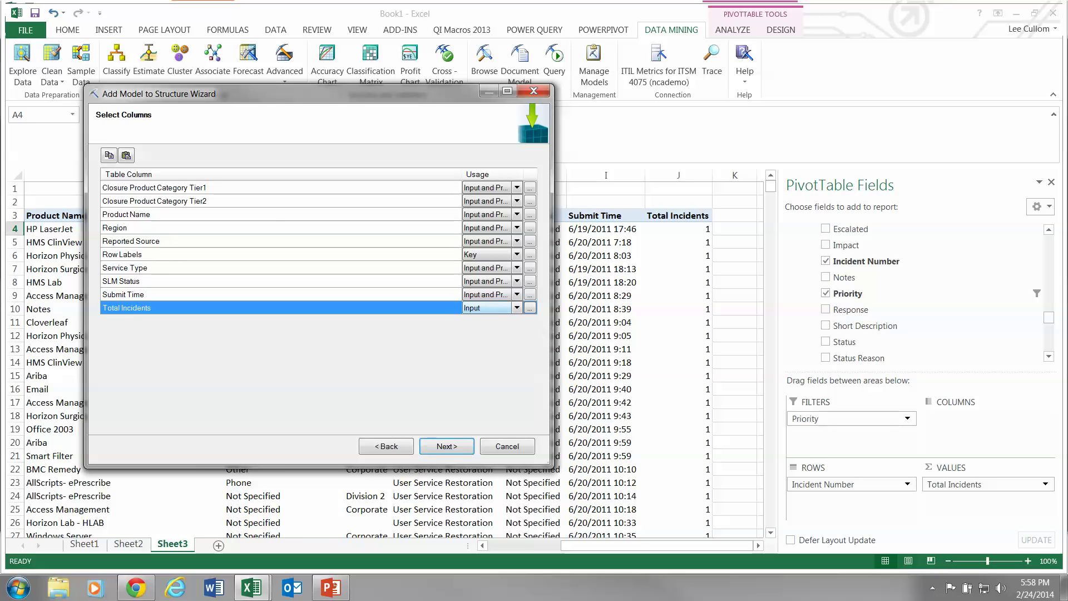
left_click(489, 308)
left_click(490, 332)
left_click(447, 446)
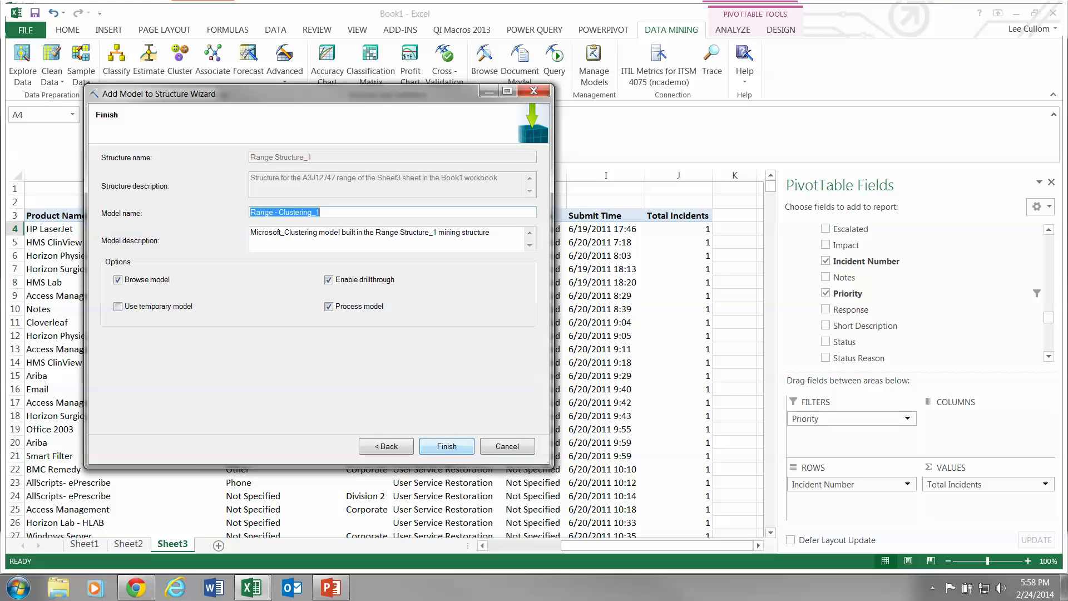
left_click(446, 446)
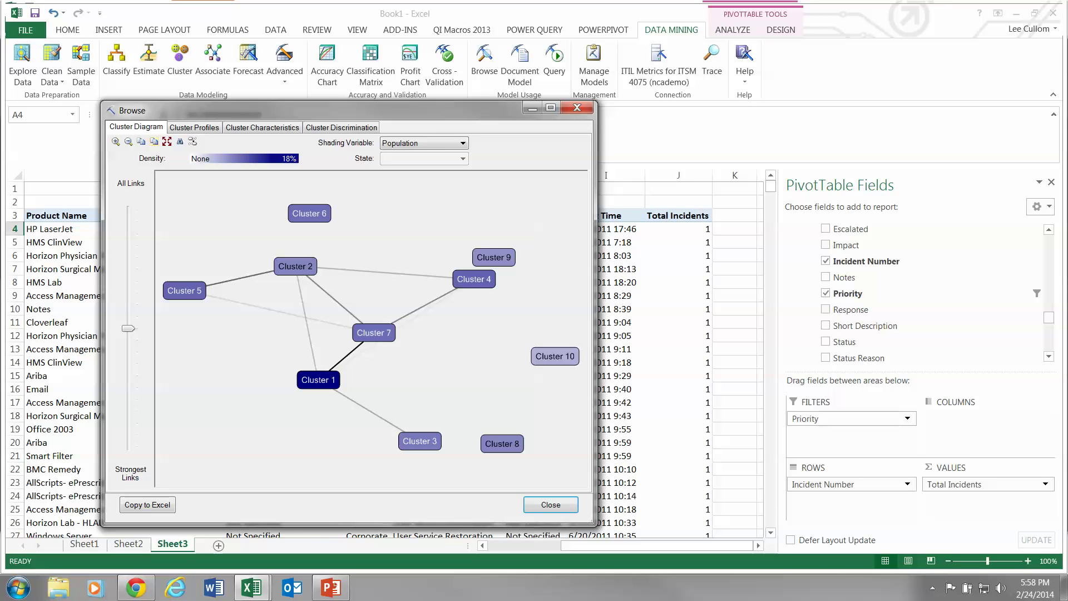
- Maximize the model browser and look over the cluster characteristics and cluster profiles
left_click(551, 108)
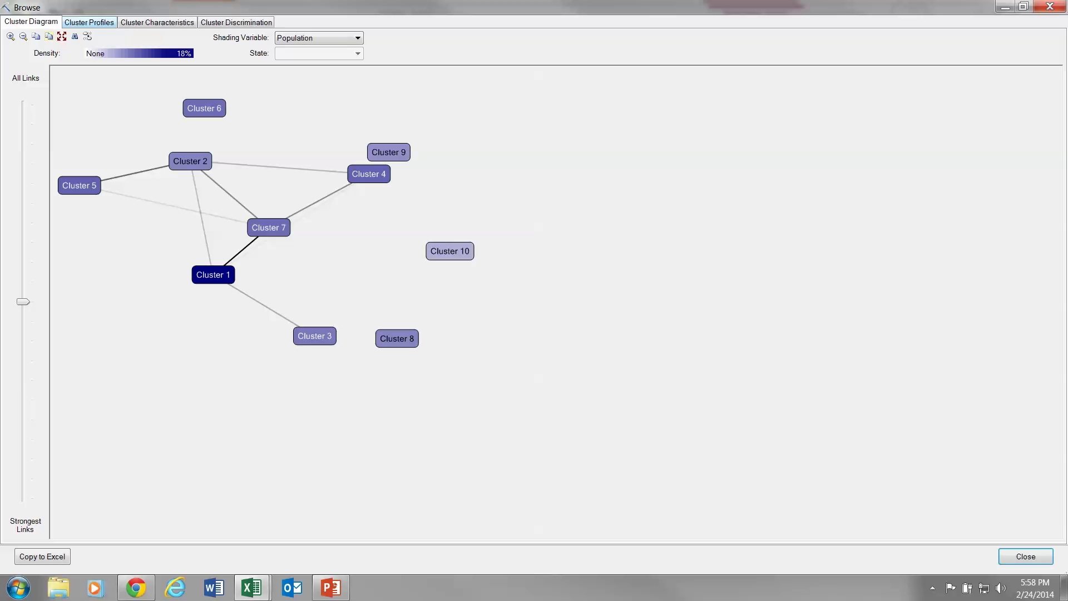
left_click(89, 22)
left_click(157, 22)
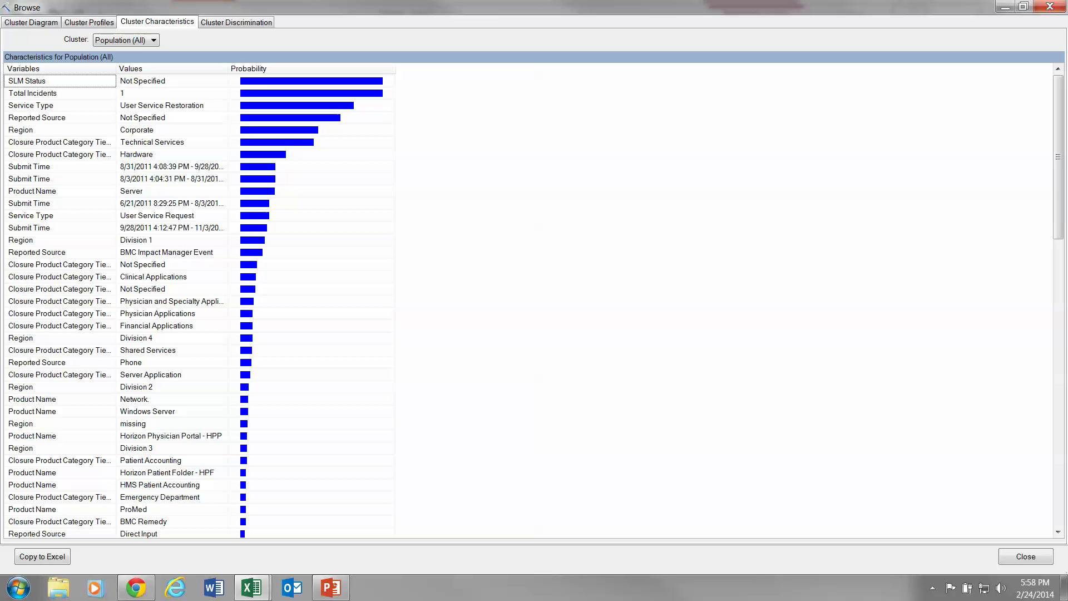
left_click(89, 22)
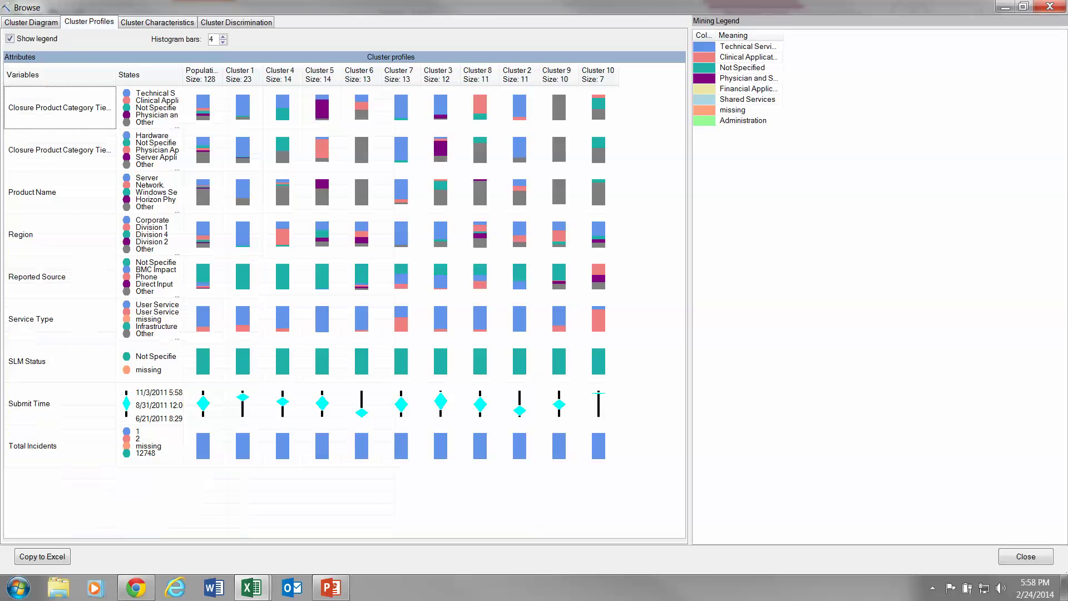
- Examine the full list of characteristics for the whole population, and return to the cluster profiles to compare the clusters
left_click(157, 22)
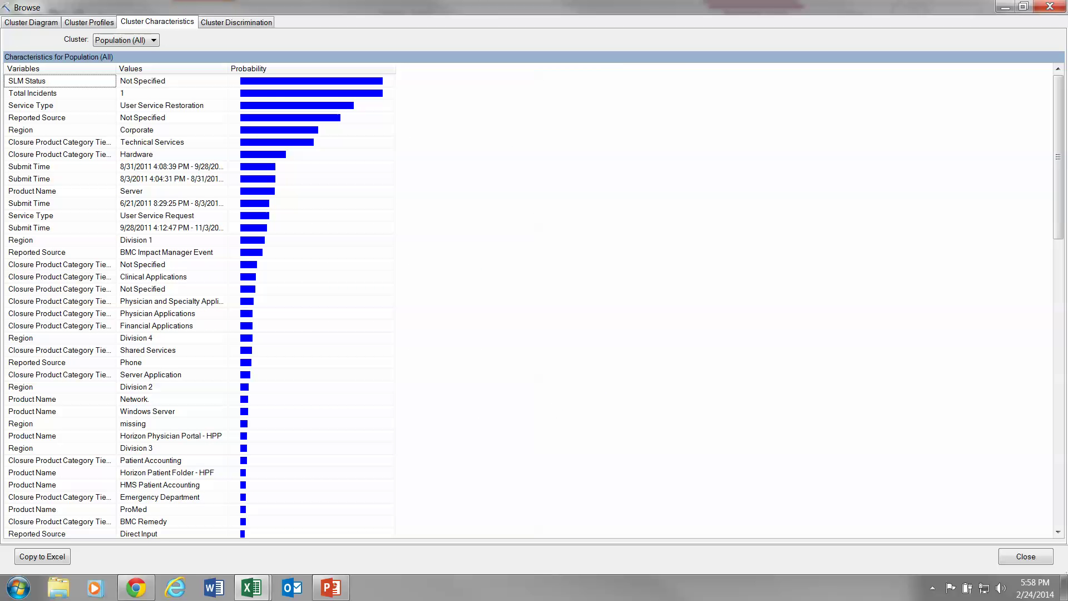
mouse_move(279, 82)
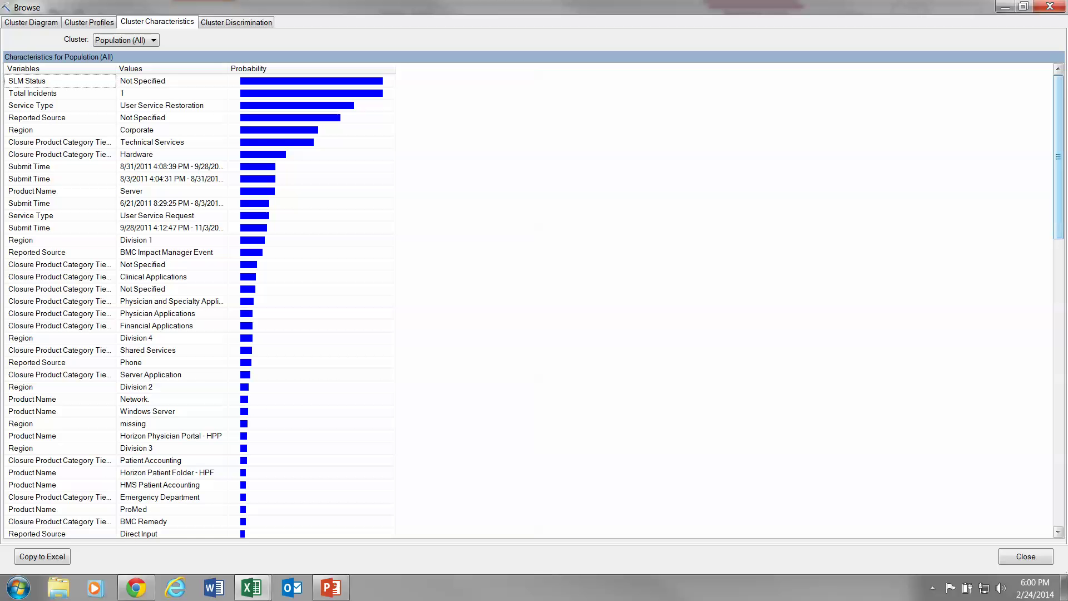
left_click_drag(1057, 157, 1057, 444)
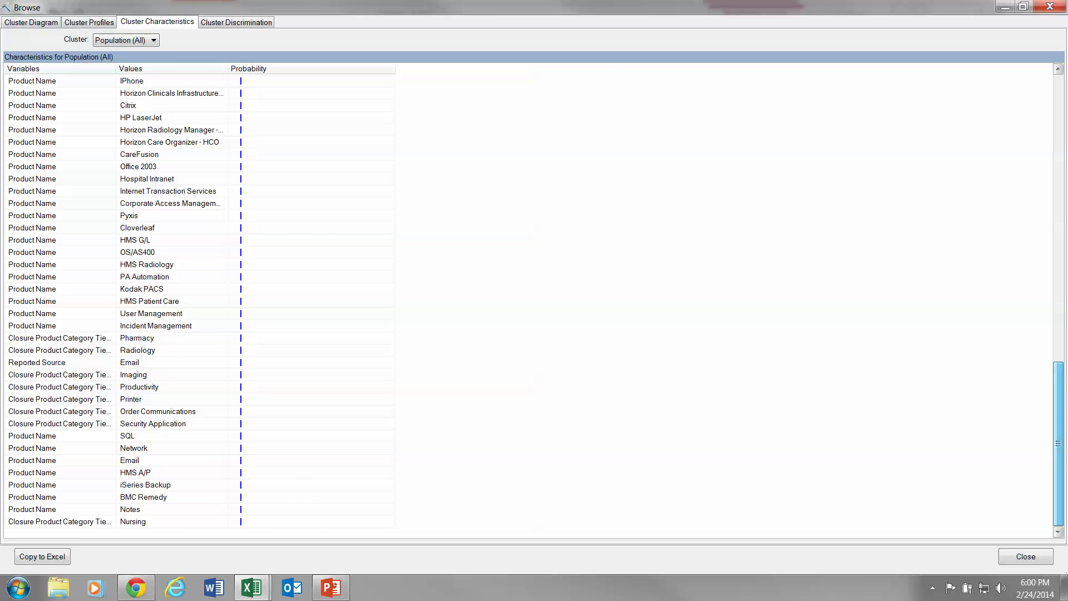
left_click_drag(1057, 443, 1058, 157)
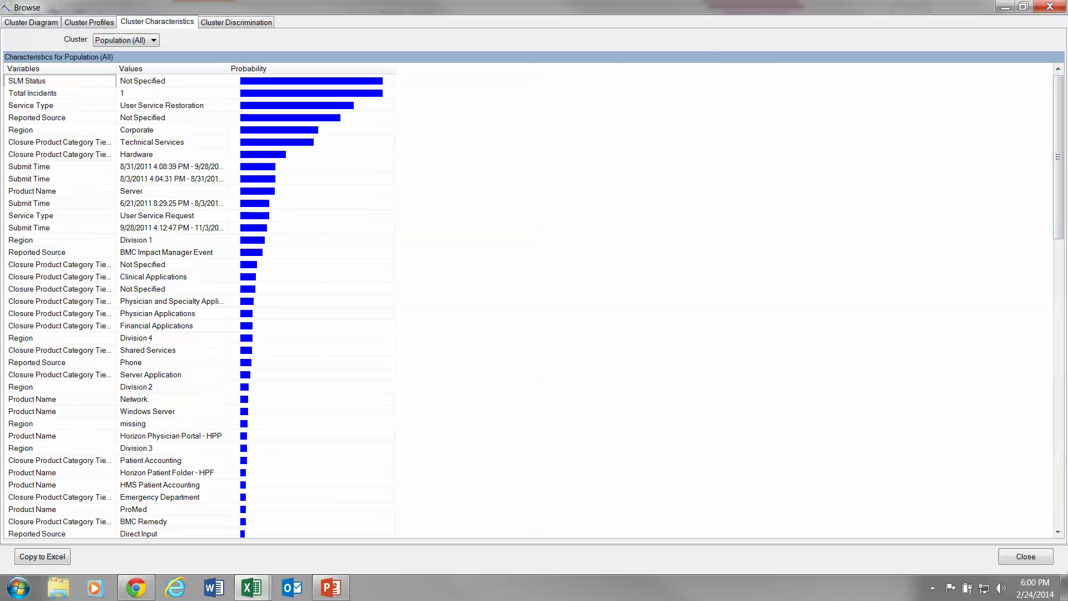
left_click(89, 22)
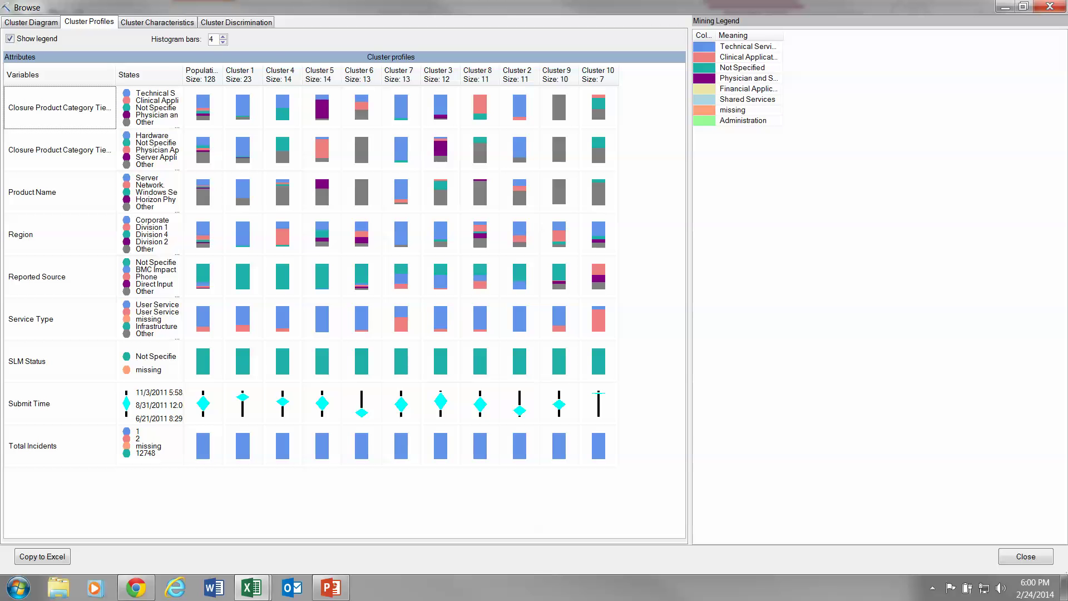
mouse_move(198, 140)
left_click(932, 588)
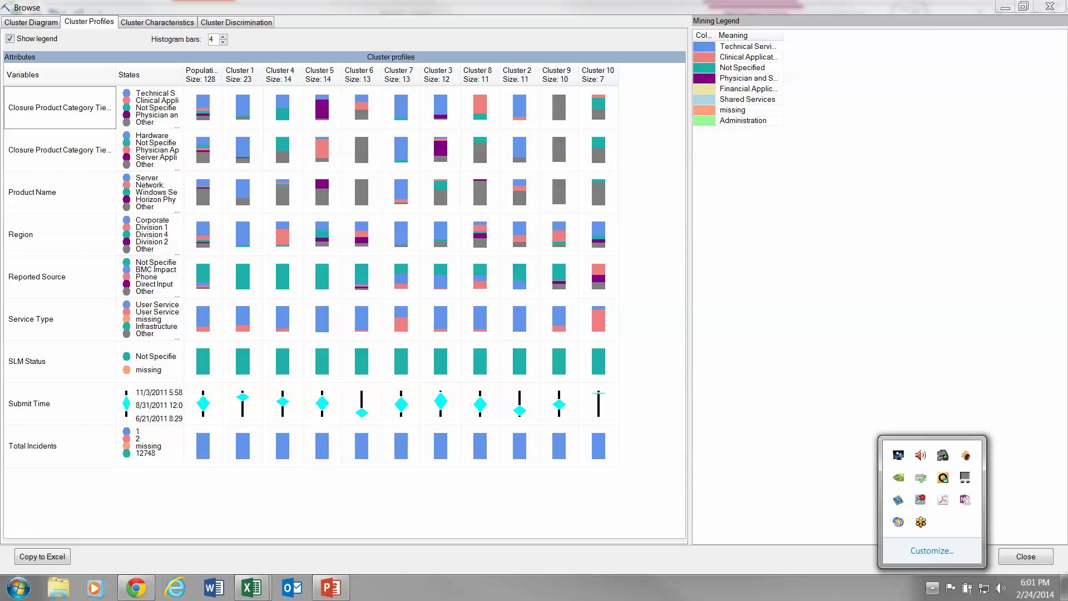